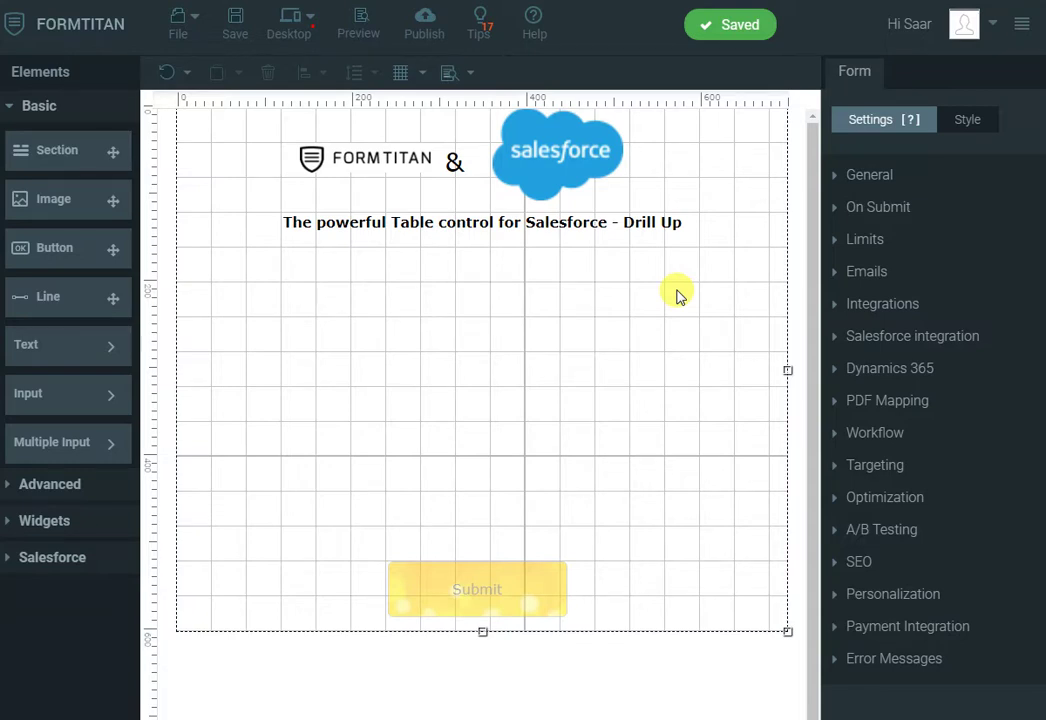
# Step: Place a Salesforce Lookup below the form title and label it 'Account'
pyautogui.click(80, 561)
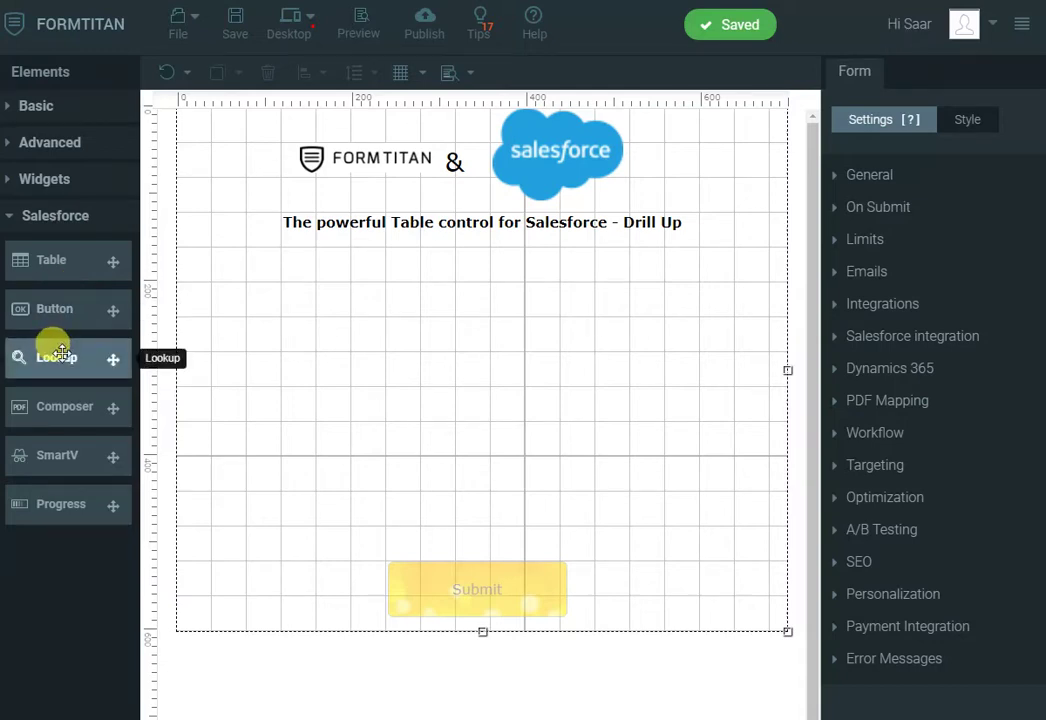
pyautogui.moveTo(47, 352); pyautogui.dragTo(373, 252)
pyautogui.write('A')
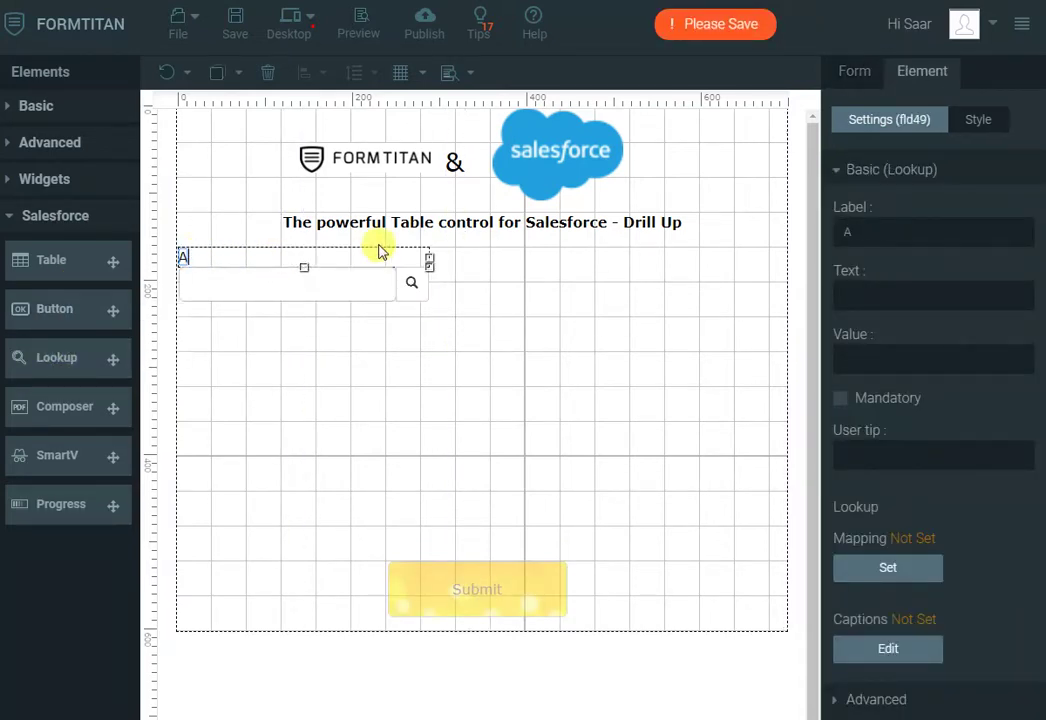
pyautogui.write('ccount')
pyautogui.click(413, 288)
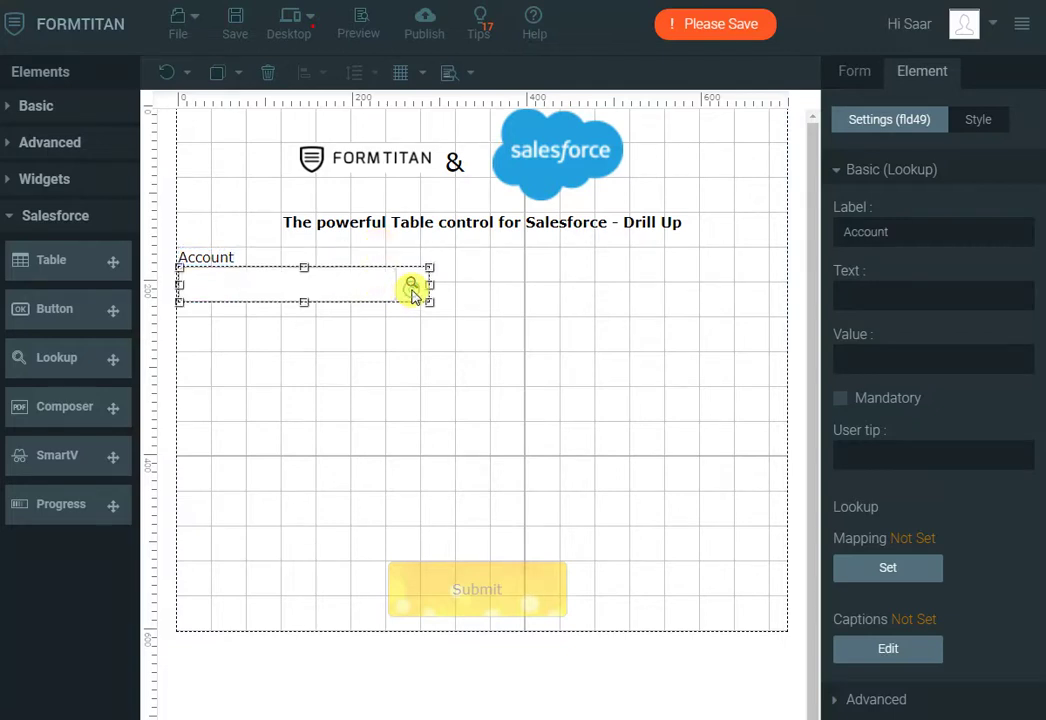
# Step: Map the lookup to the Salesforce Account object
pyautogui.click(884, 571)
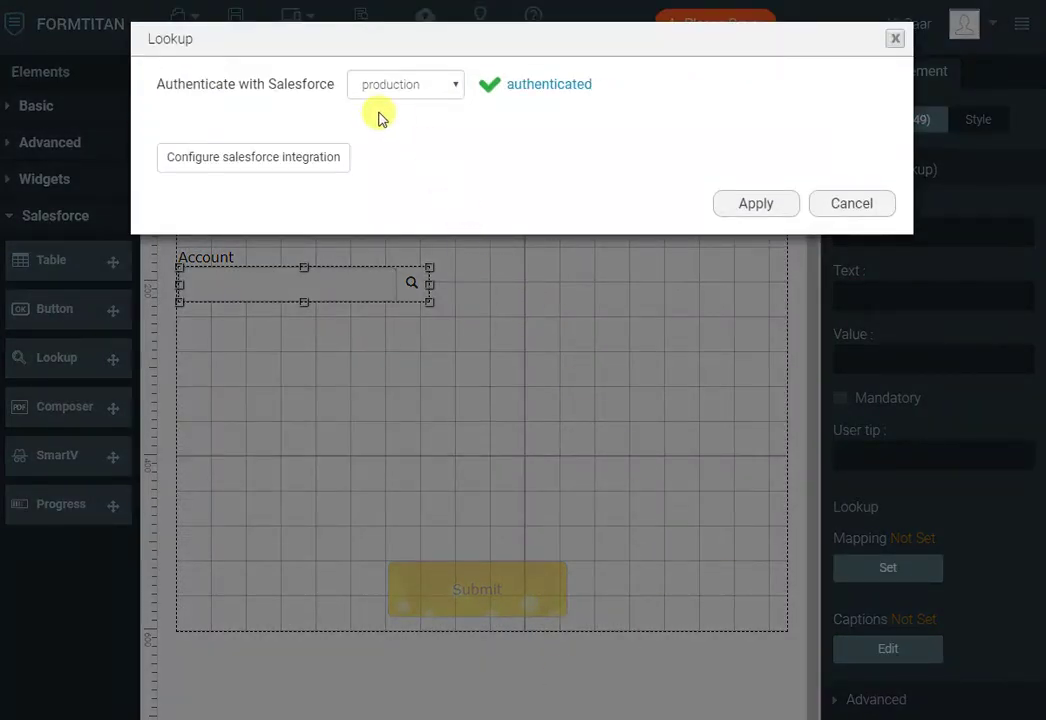
pyautogui.click(305, 158)
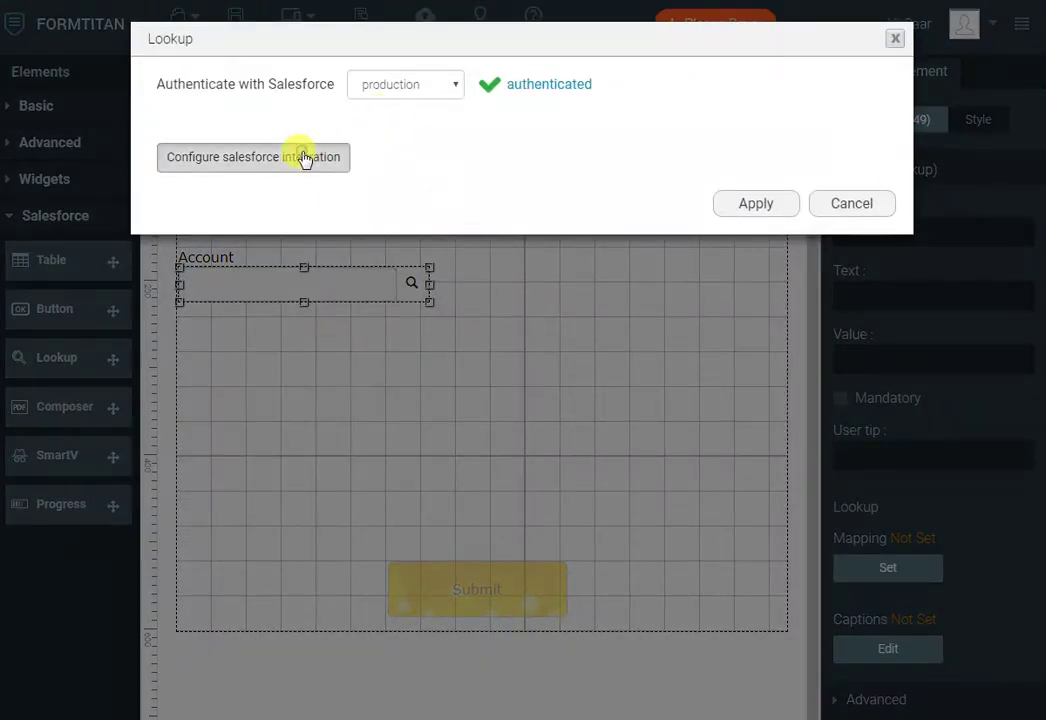
pyautogui.click(275, 187)
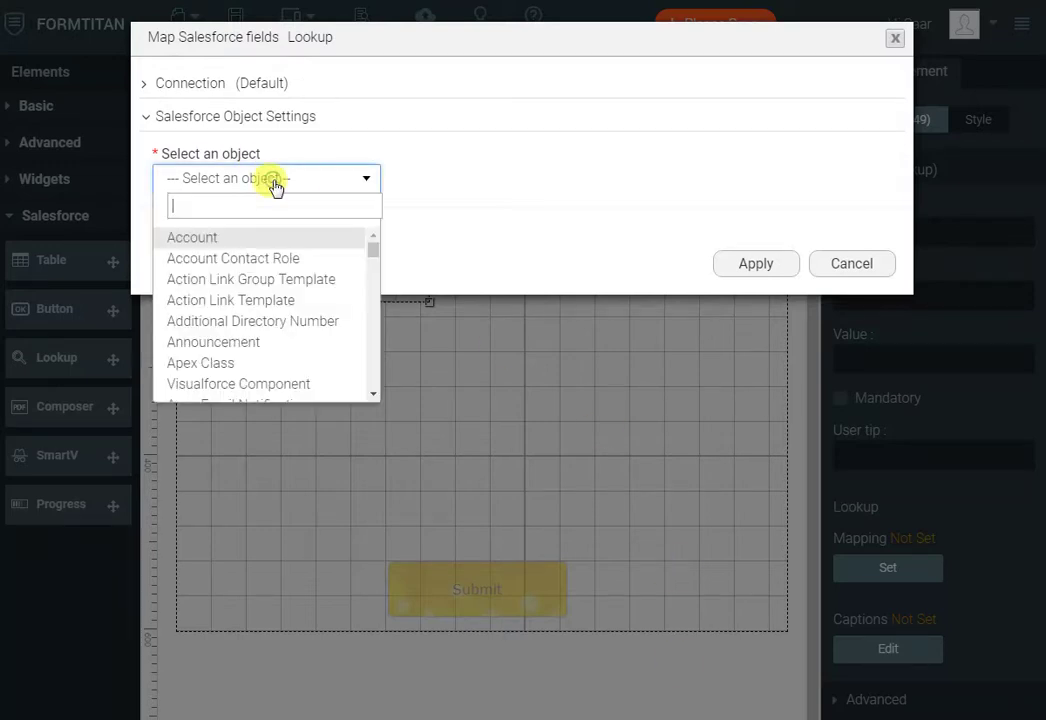
pyautogui.press('Down')
pyautogui.press('Up')
pyautogui.press('Return')
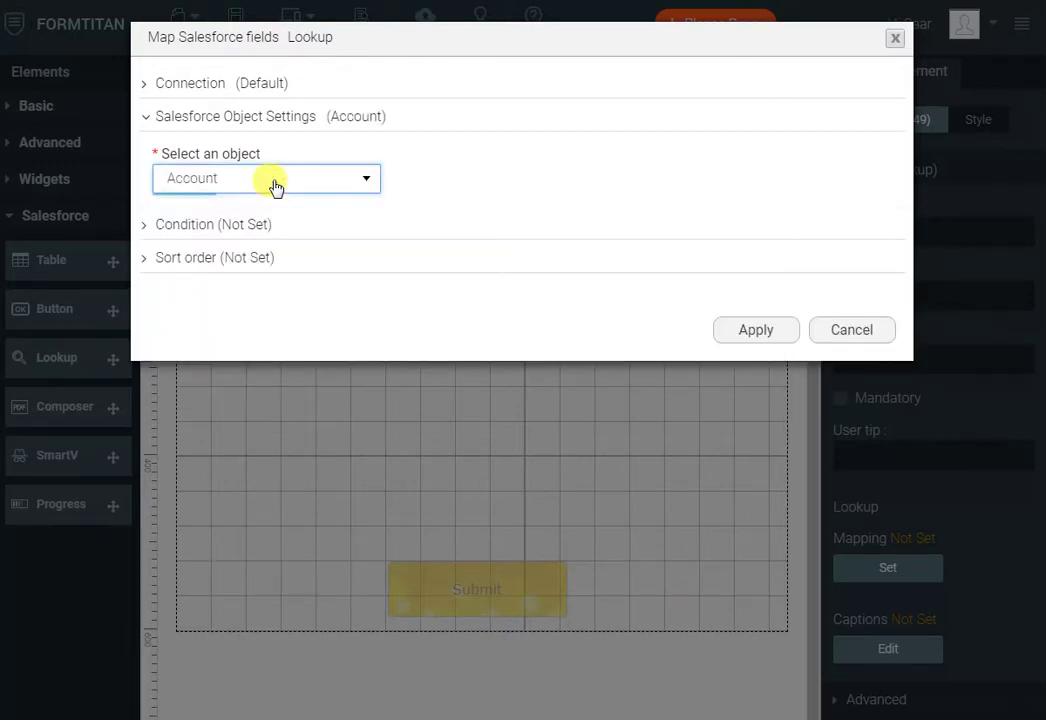
pyautogui.click(735, 328)
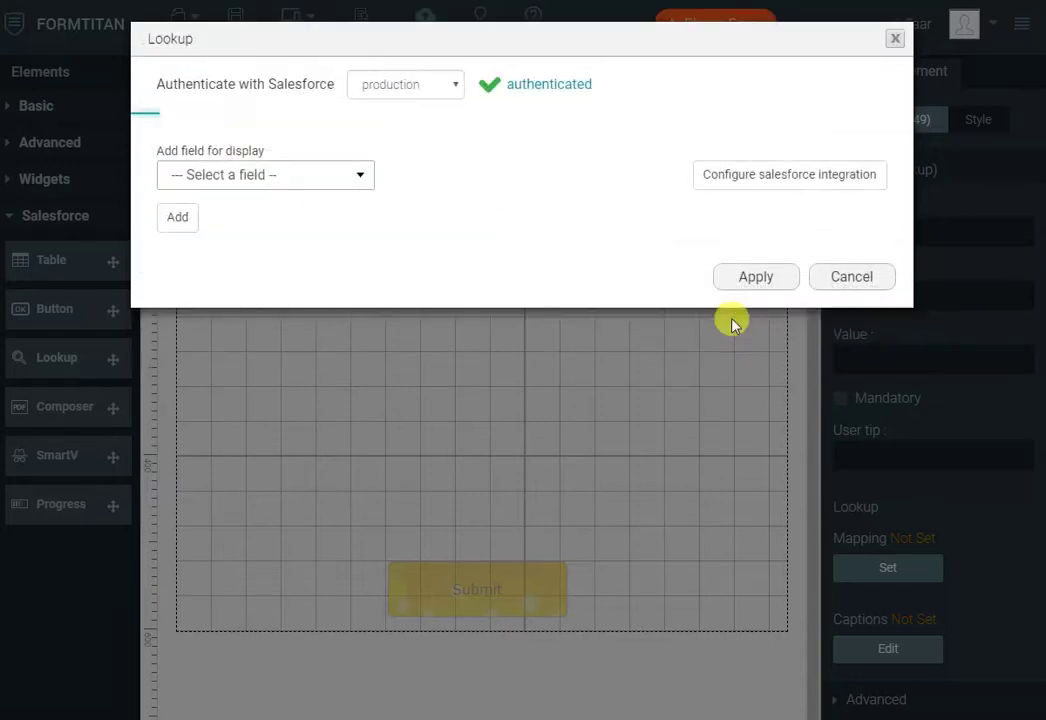
# Step: Add Account ID and Account Name columns, using Account ID as value and Account Name as text
pyautogui.click(272, 182)
pyautogui.click(243, 245)
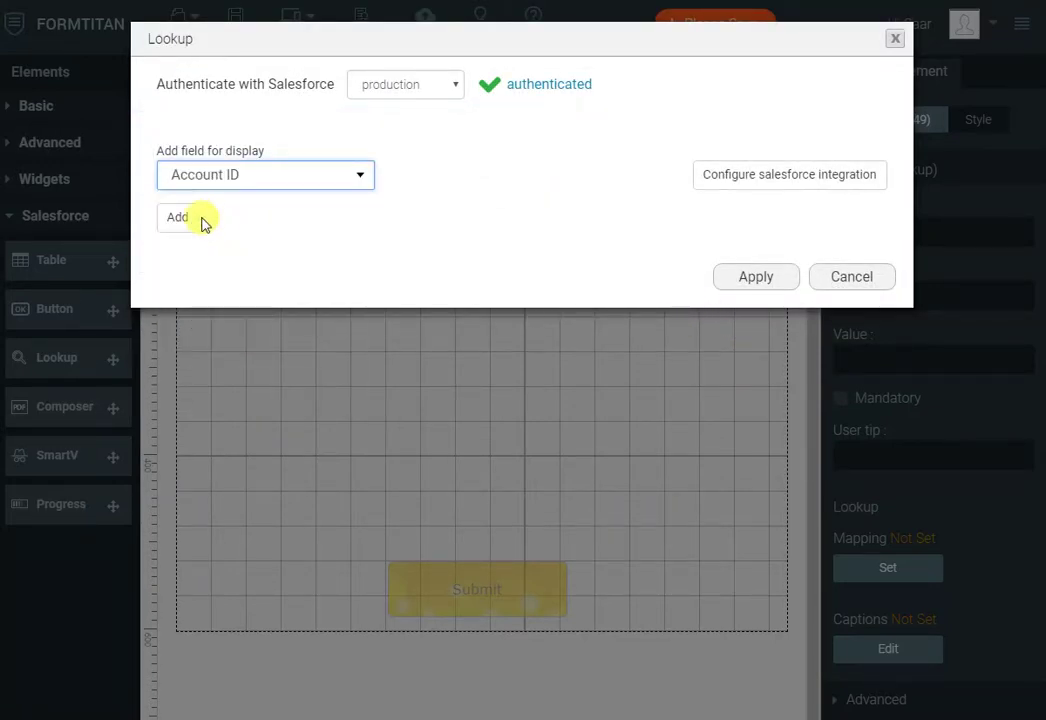
pyautogui.click(203, 222)
pyautogui.click(276, 520)
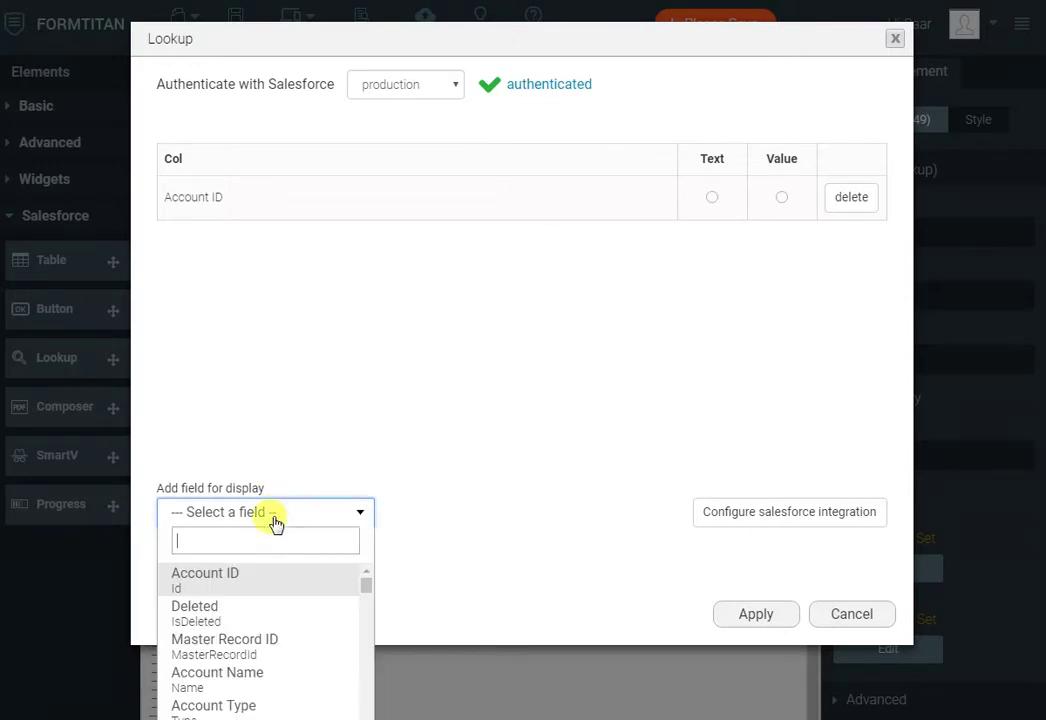
pyautogui.click(250, 677)
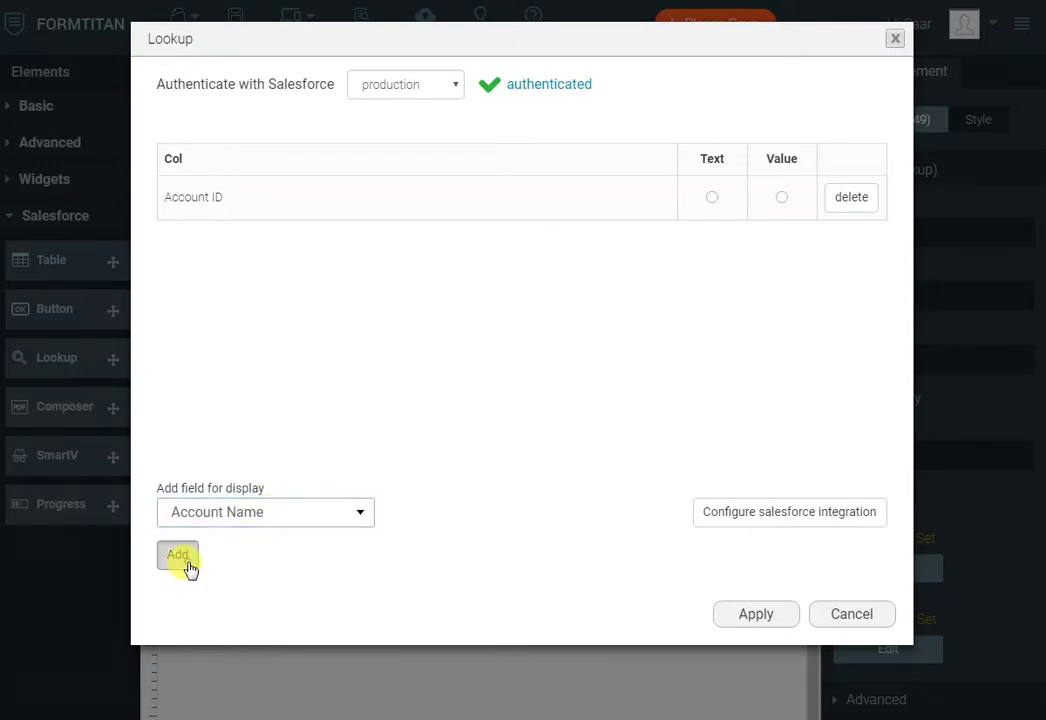
pyautogui.click(180, 556)
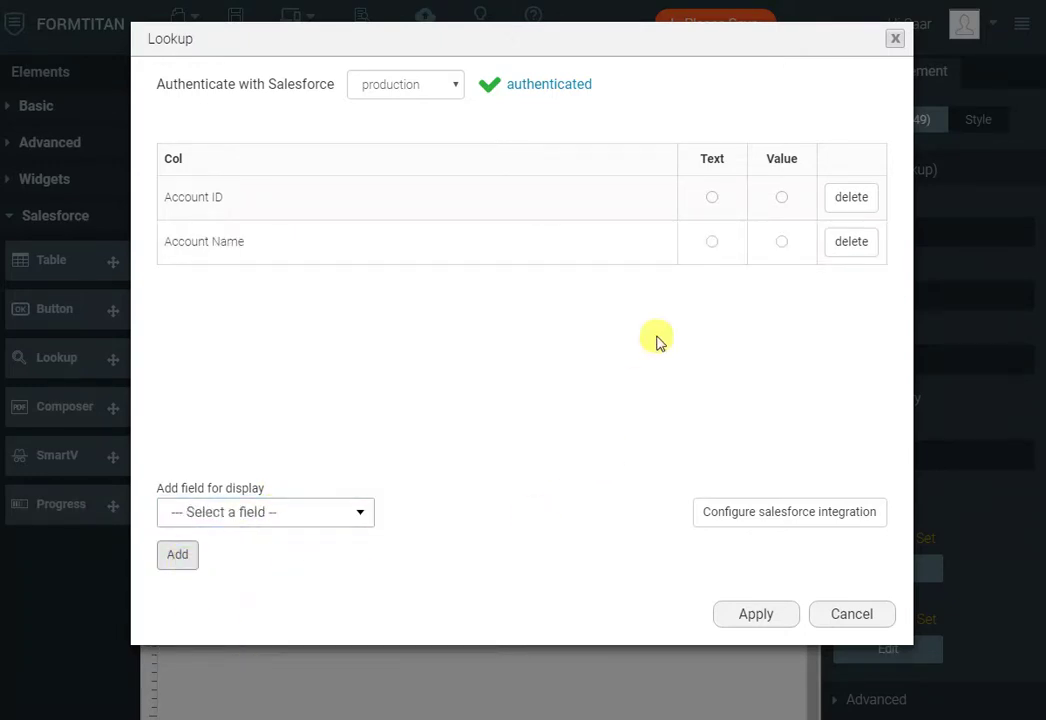
pyautogui.click(784, 200)
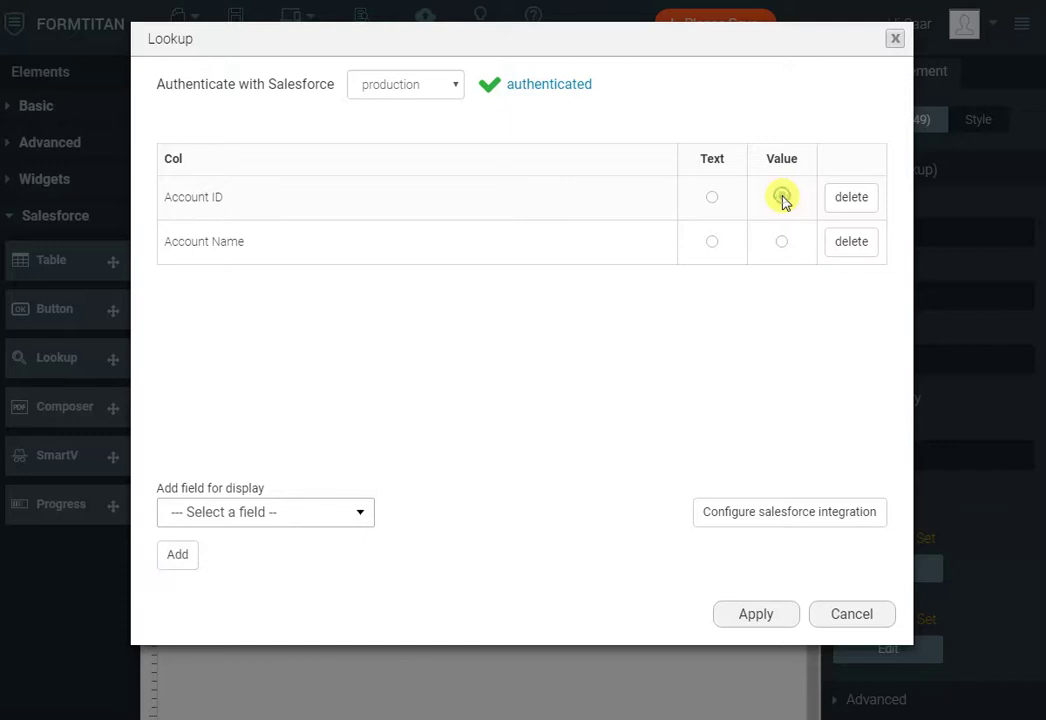
pyautogui.click(712, 242)
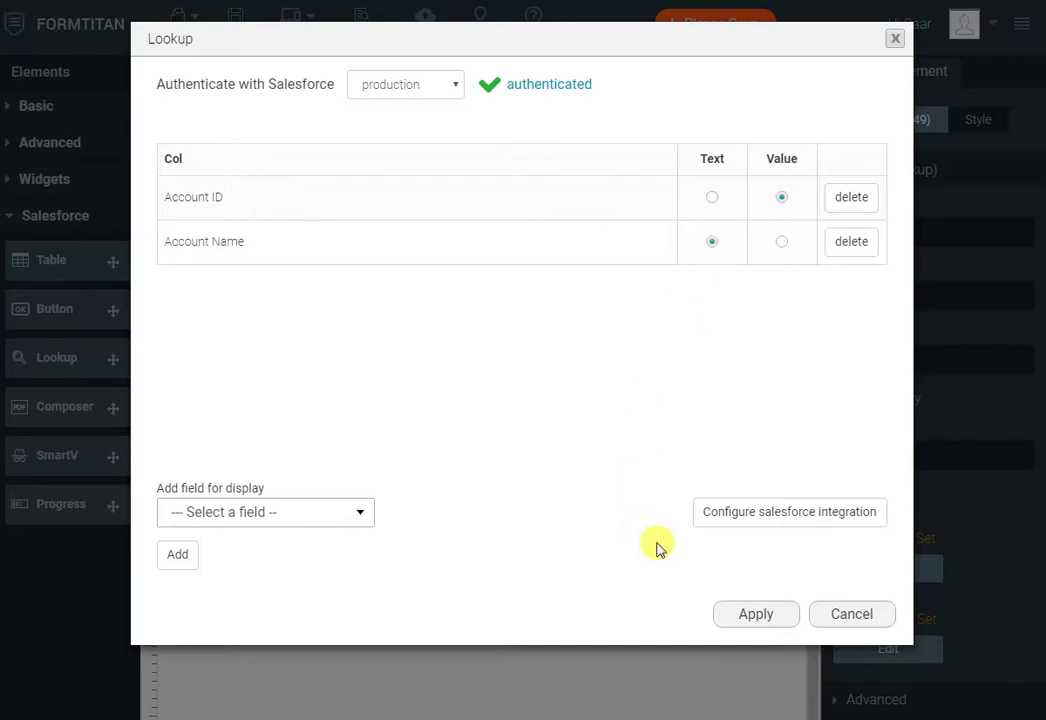
# Step: Apply the lookup mapping, then add a widened table below it with columns Name, Stage, Created
pyautogui.click(757, 614)
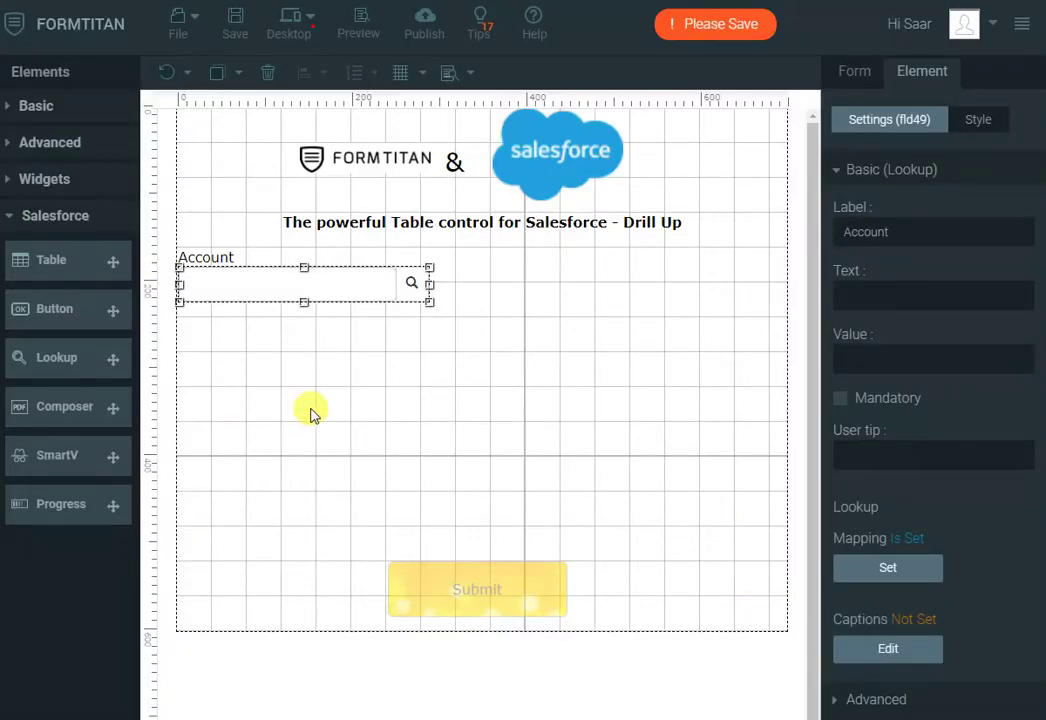
pyautogui.moveTo(87, 246); pyautogui.dragTo(280, 348)
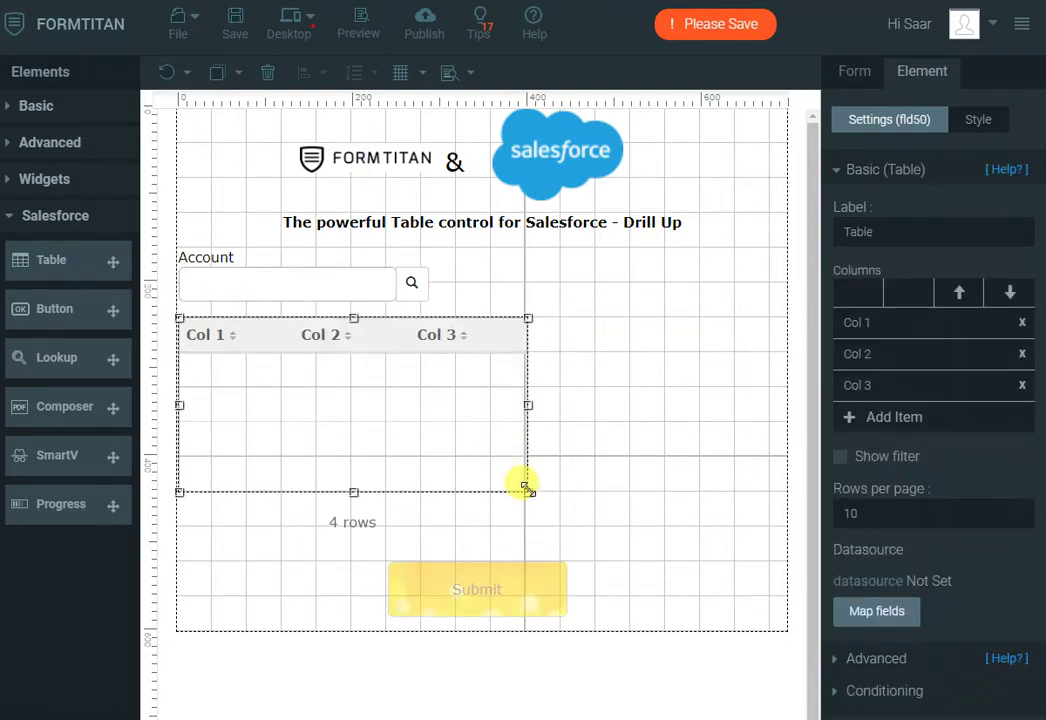
pyautogui.moveTo(525, 487); pyautogui.dragTo(764, 530)
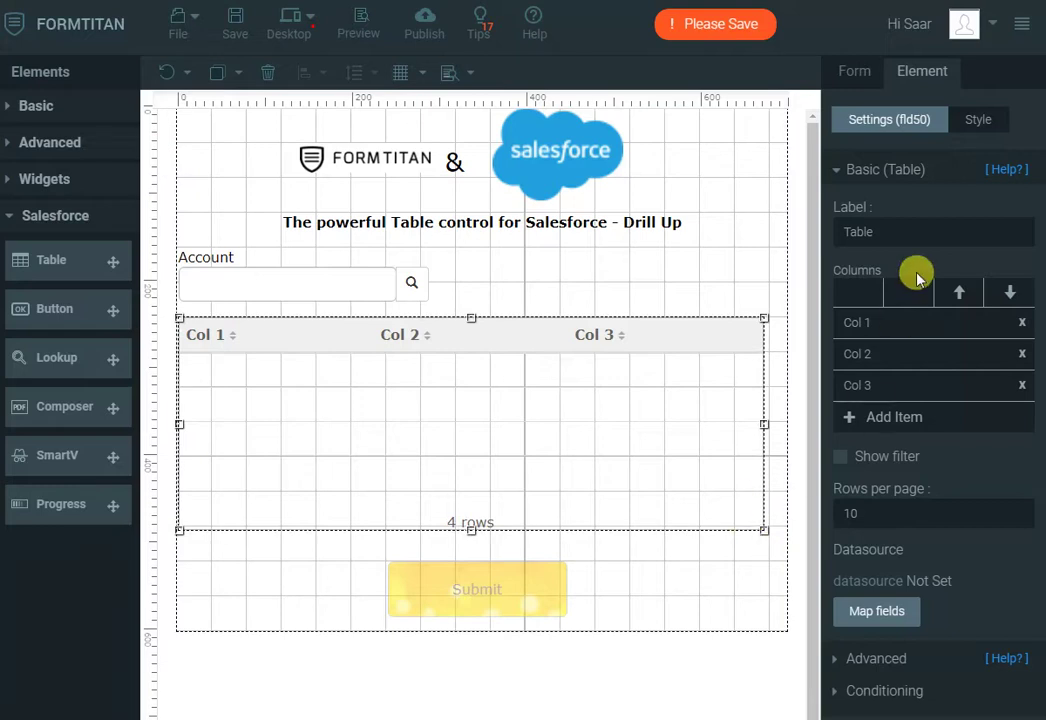
pyautogui.click(901, 318)
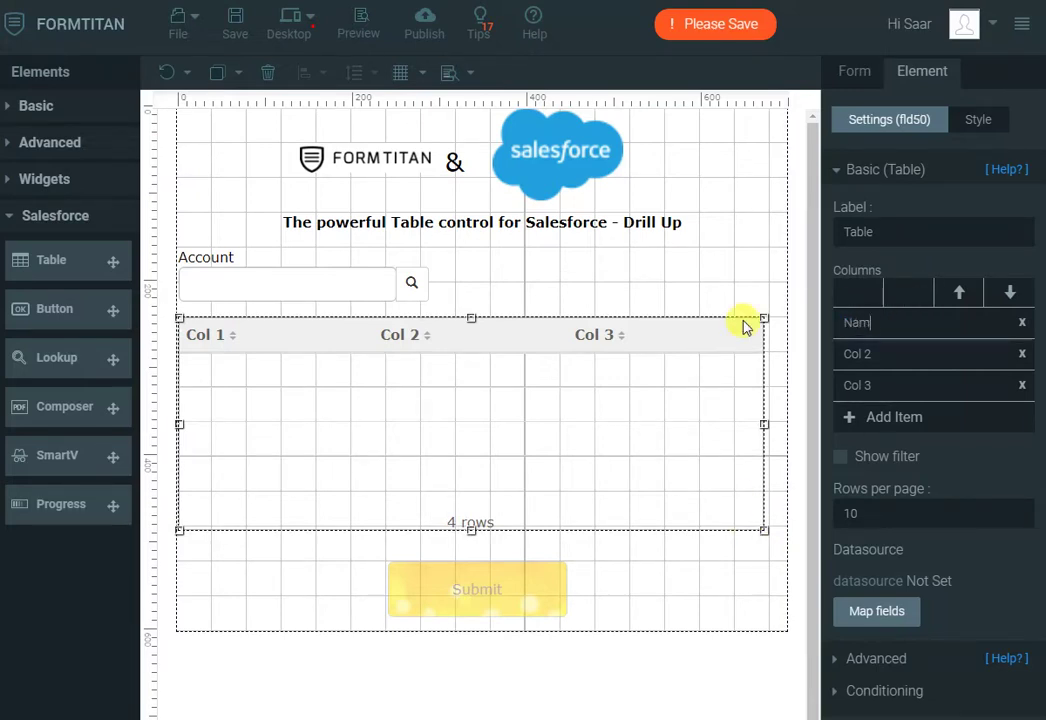
pyautogui.press('Tab')
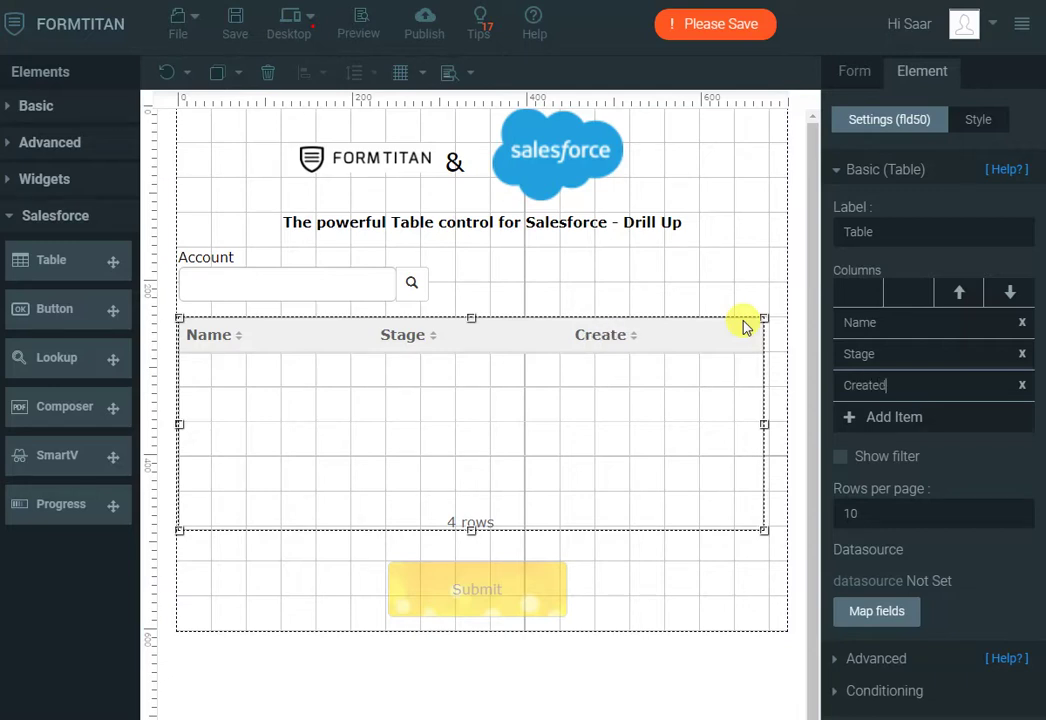
# Step: Set the table's Salesforce data source object to Opportunity
pyautogui.click(889, 612)
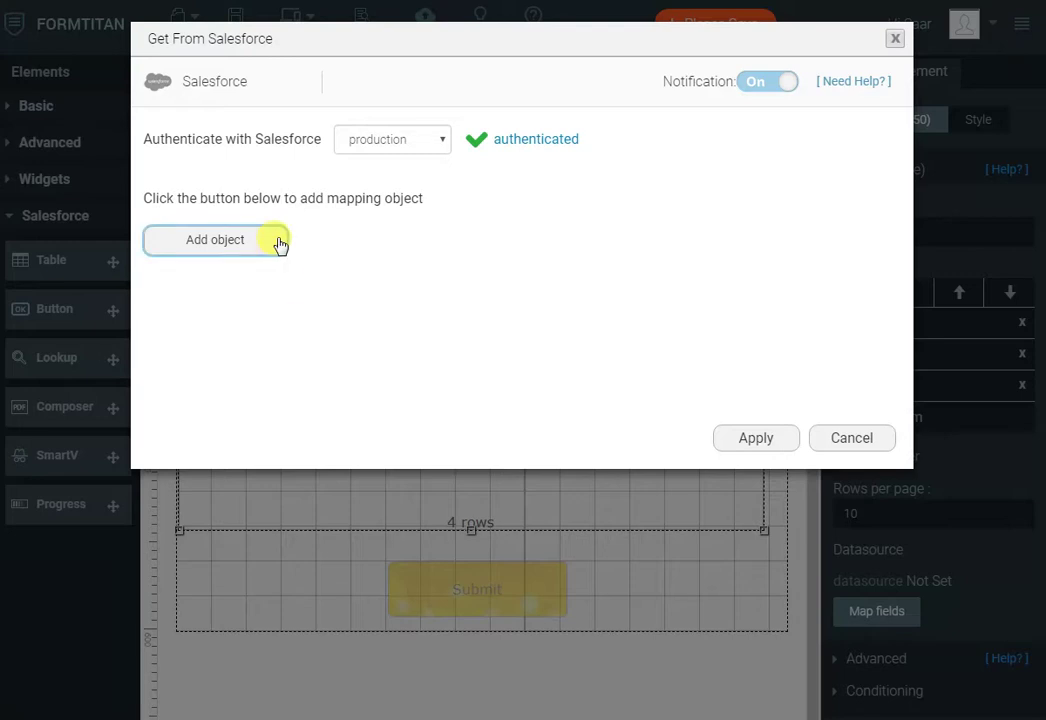
pyautogui.click(278, 242)
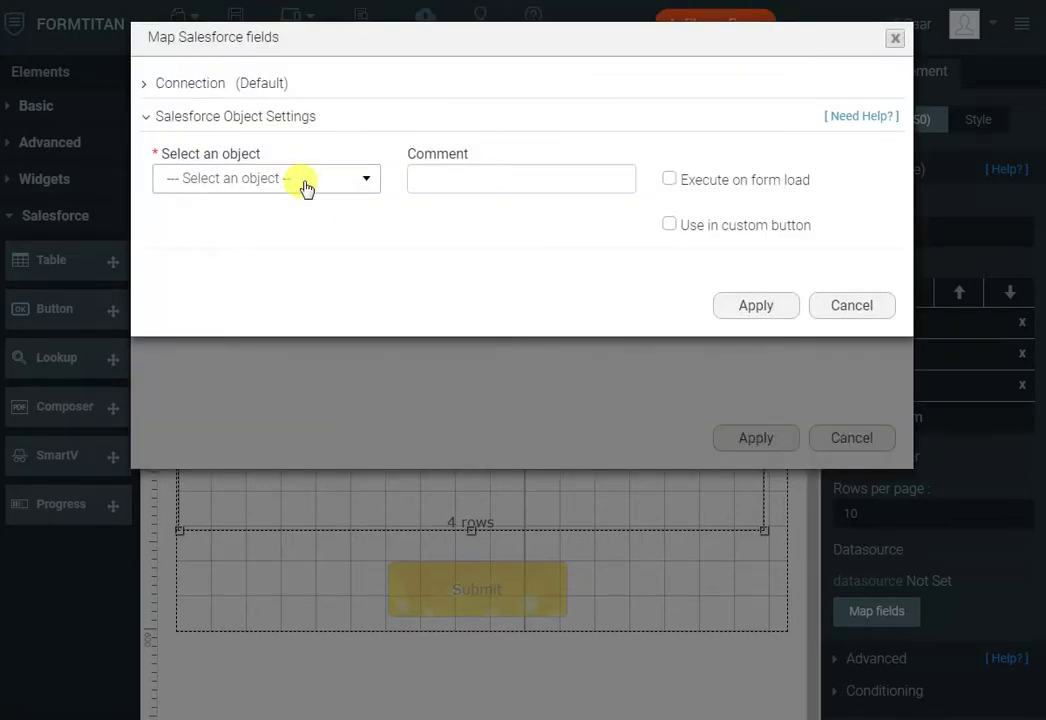
pyautogui.click(304, 184)
pyautogui.write('opp')
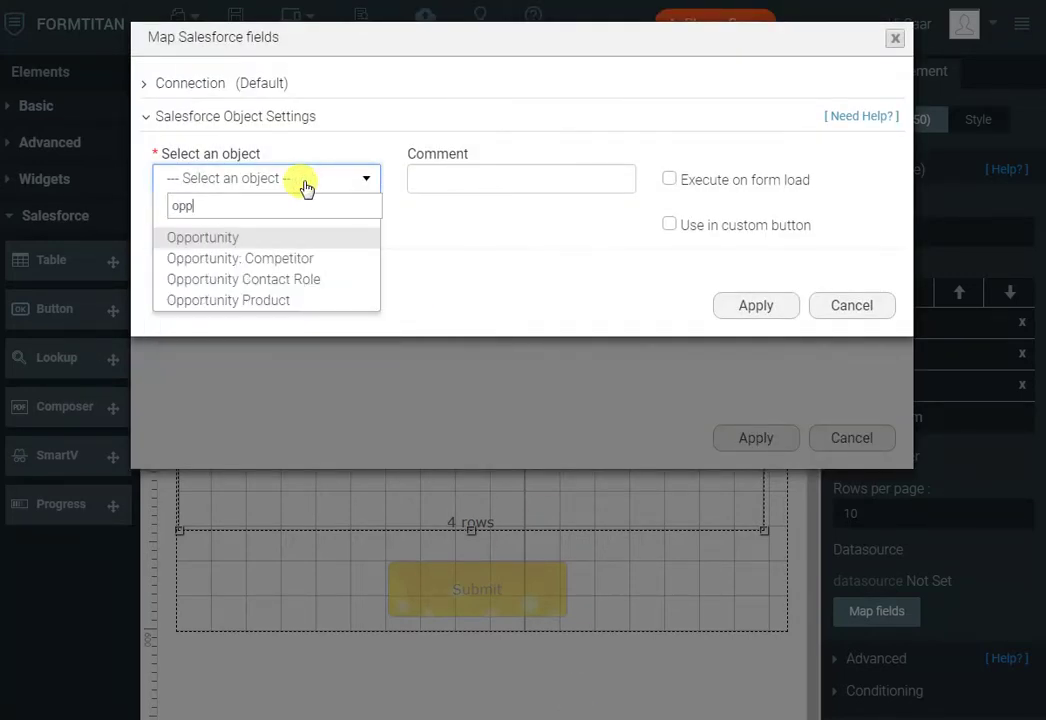
pyautogui.press('Return')
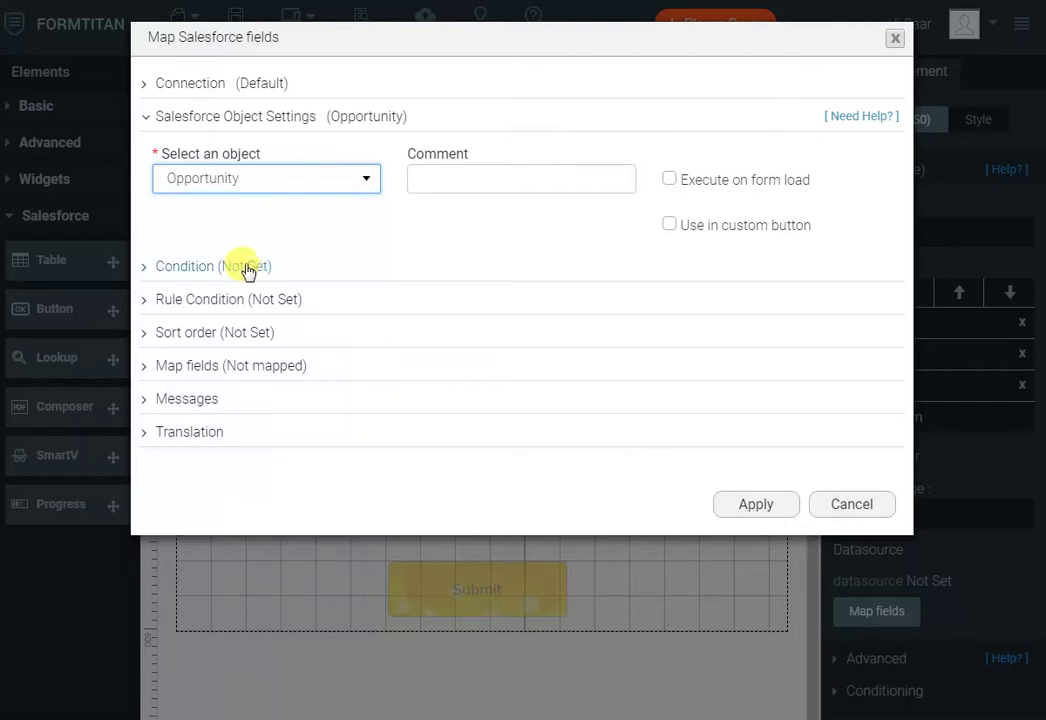
# Step: Filter opportunities where Account ID equals the Account form field, returning all matches
pyautogui.click(247, 269)
pyautogui.click(242, 362)
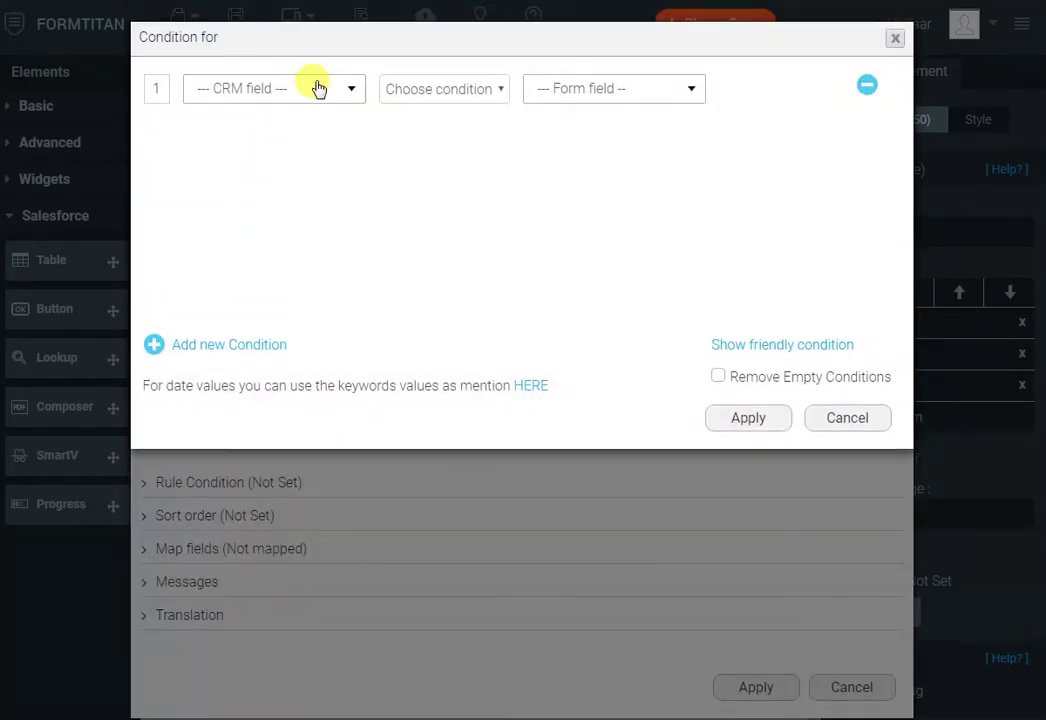
pyautogui.click(275, 88)
pyautogui.click(252, 275)
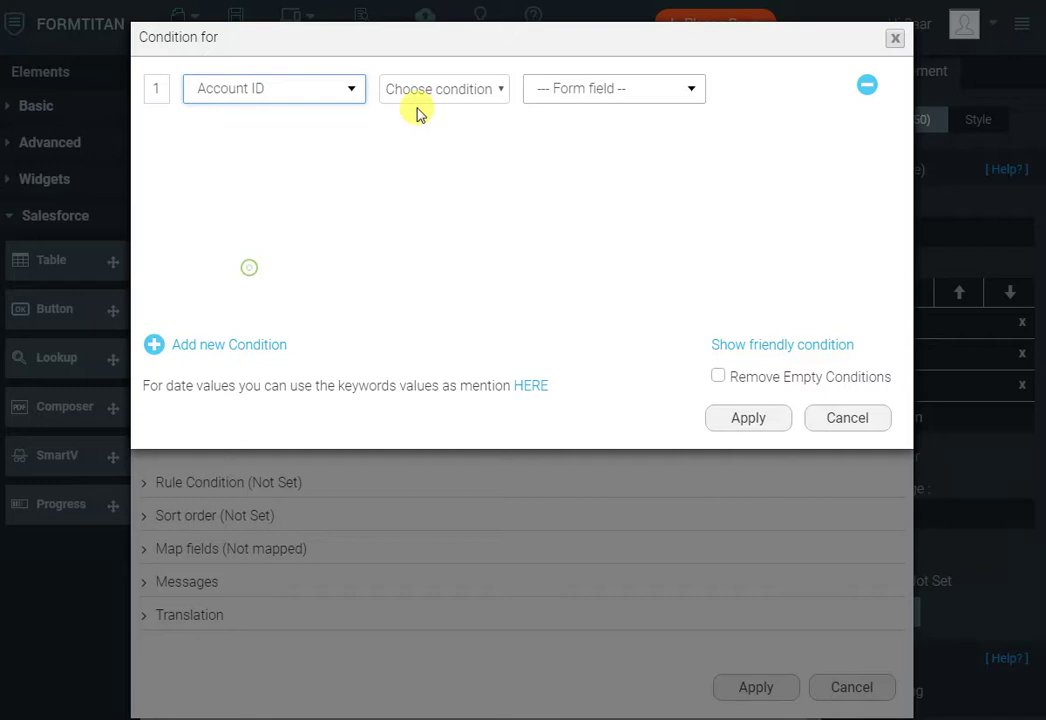
pyautogui.click(425, 89)
pyautogui.click(427, 128)
pyautogui.click(587, 88)
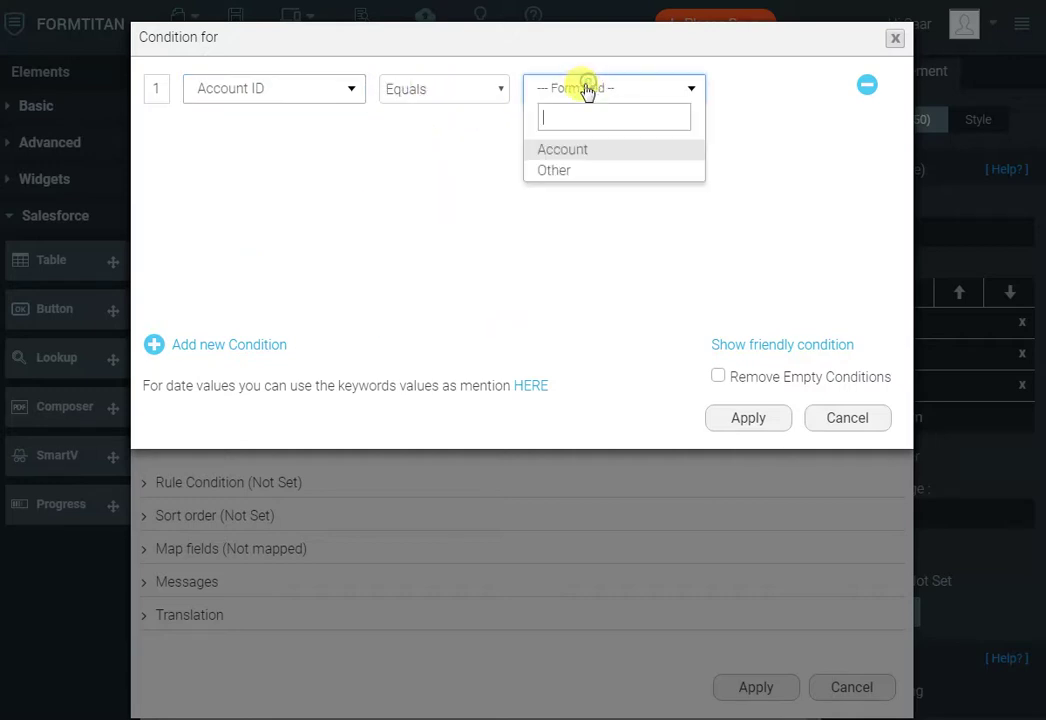
pyautogui.click(590, 150)
pyautogui.click(748, 419)
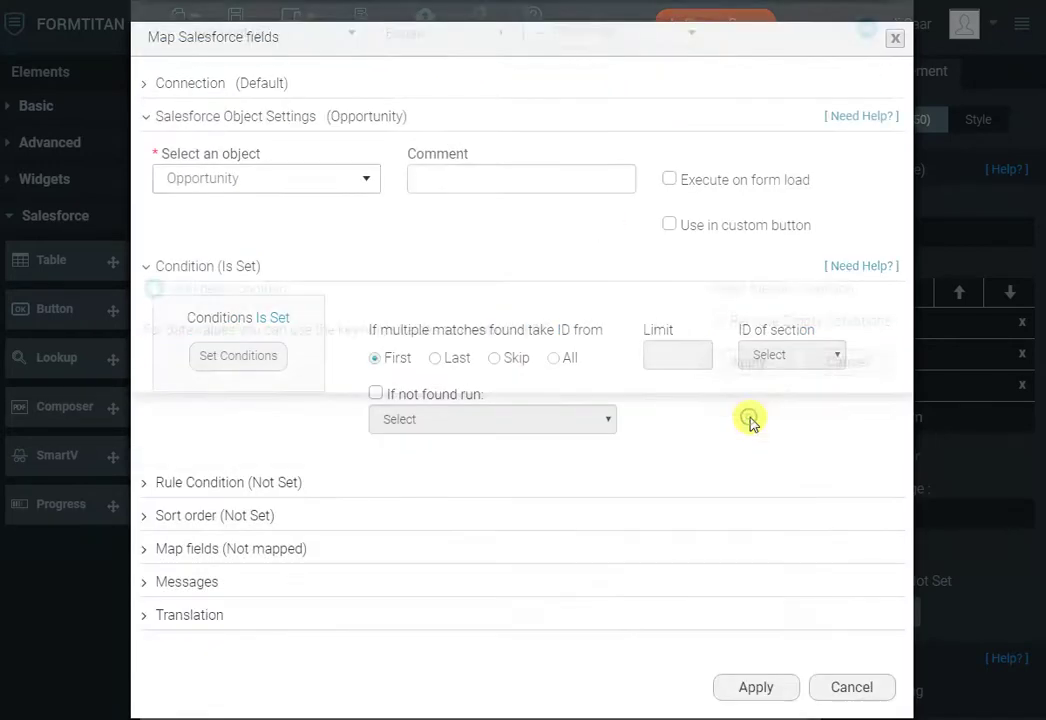
pyautogui.click(556, 358)
# Step: Map the table columns to Opportunity Name, Stage and Created Date
pyautogui.click(288, 549)
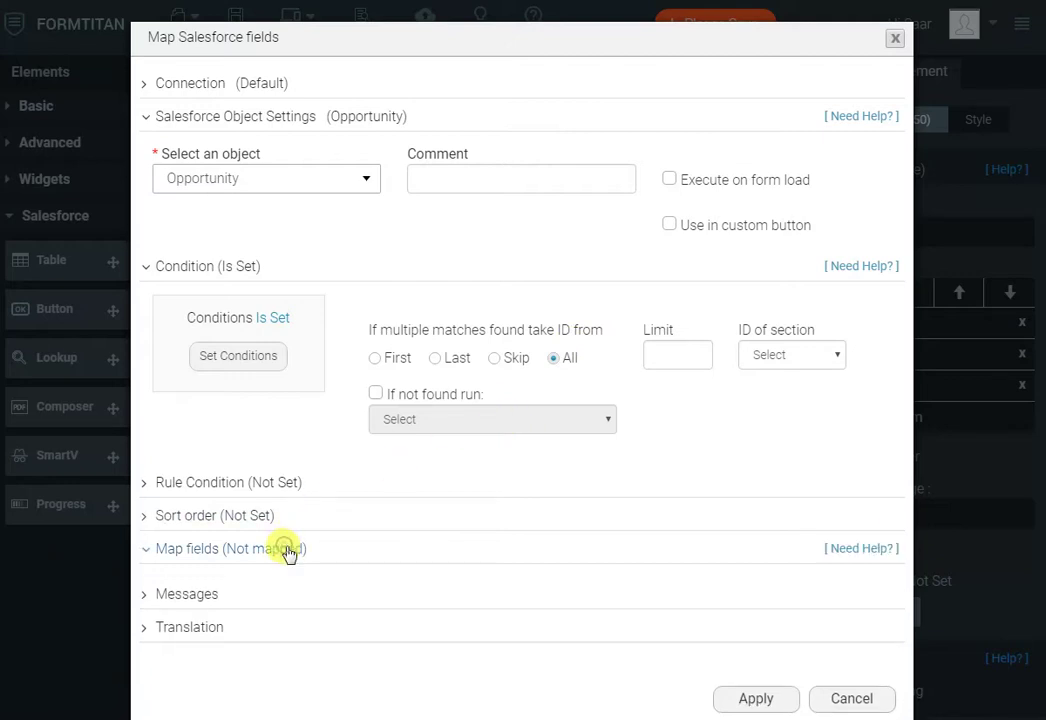
pyautogui.click(255, 640)
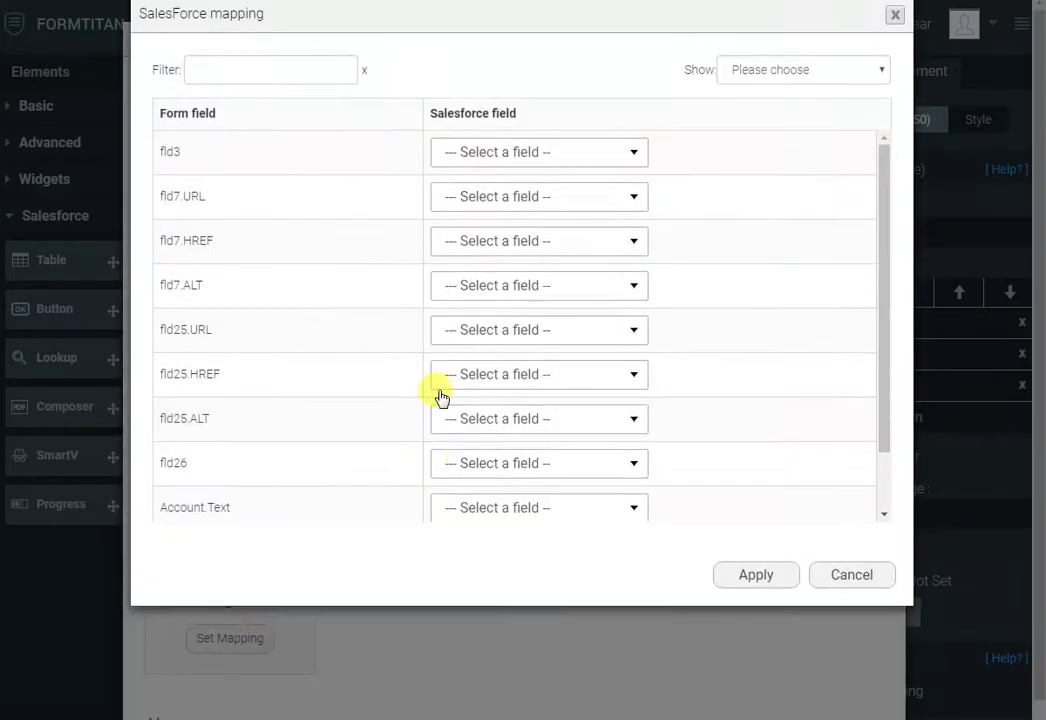
pyautogui.scroll(-5, 343, 325)
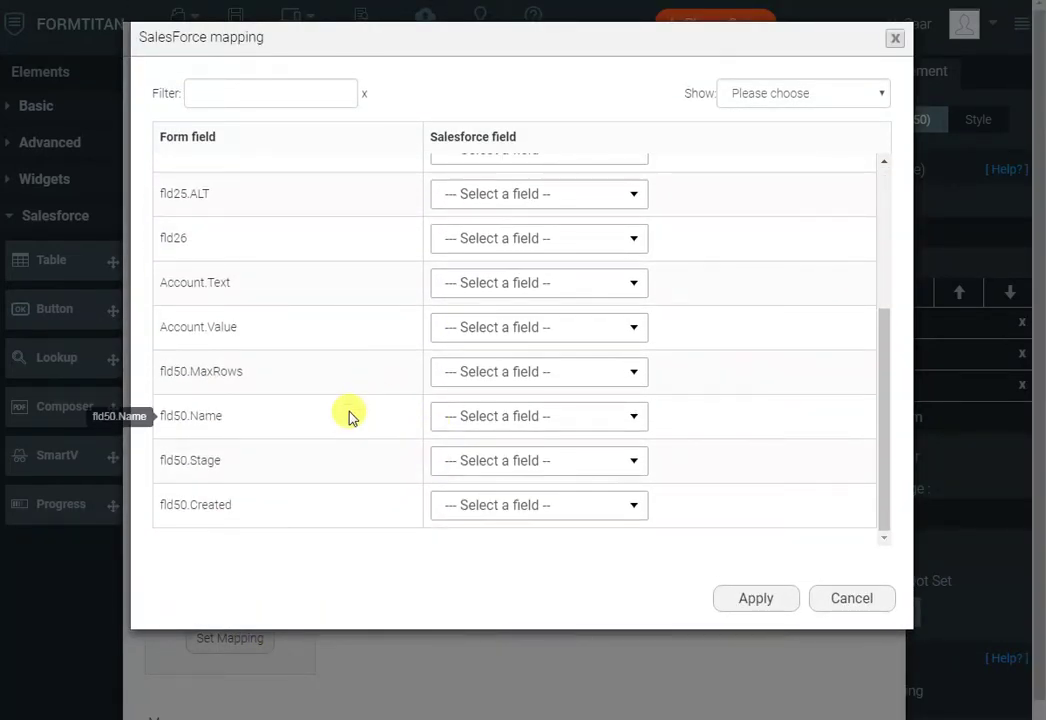
pyautogui.click(461, 425)
pyautogui.write('name')
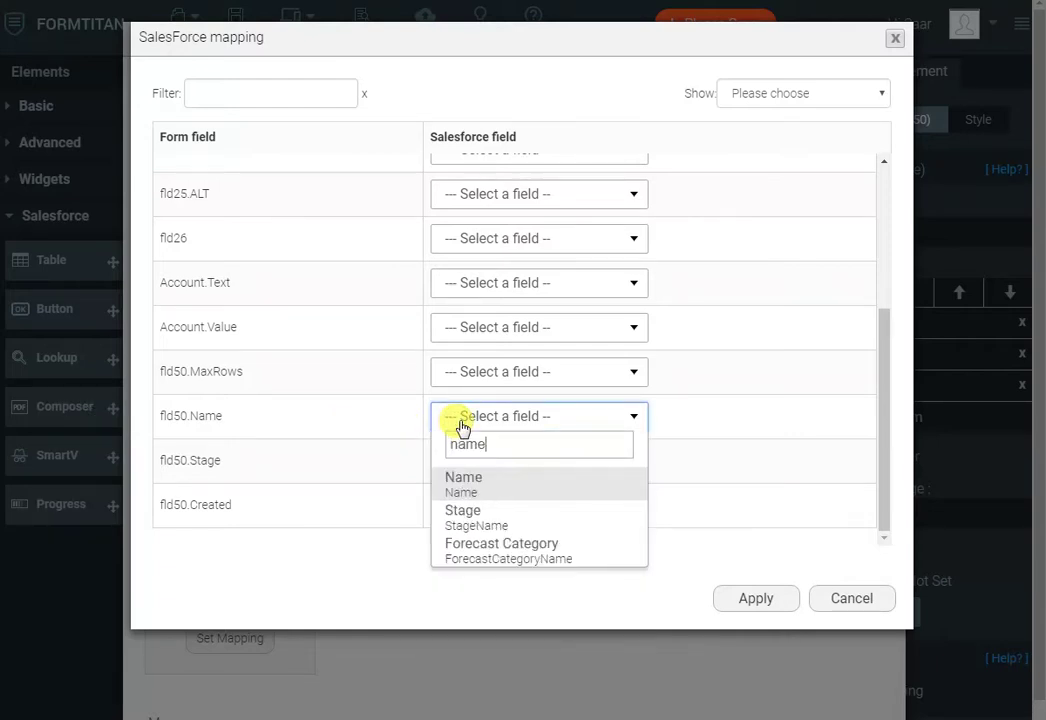
pyautogui.press('Return')
pyautogui.press('Tab')
pyautogui.write('sta')
pyautogui.press('Return')
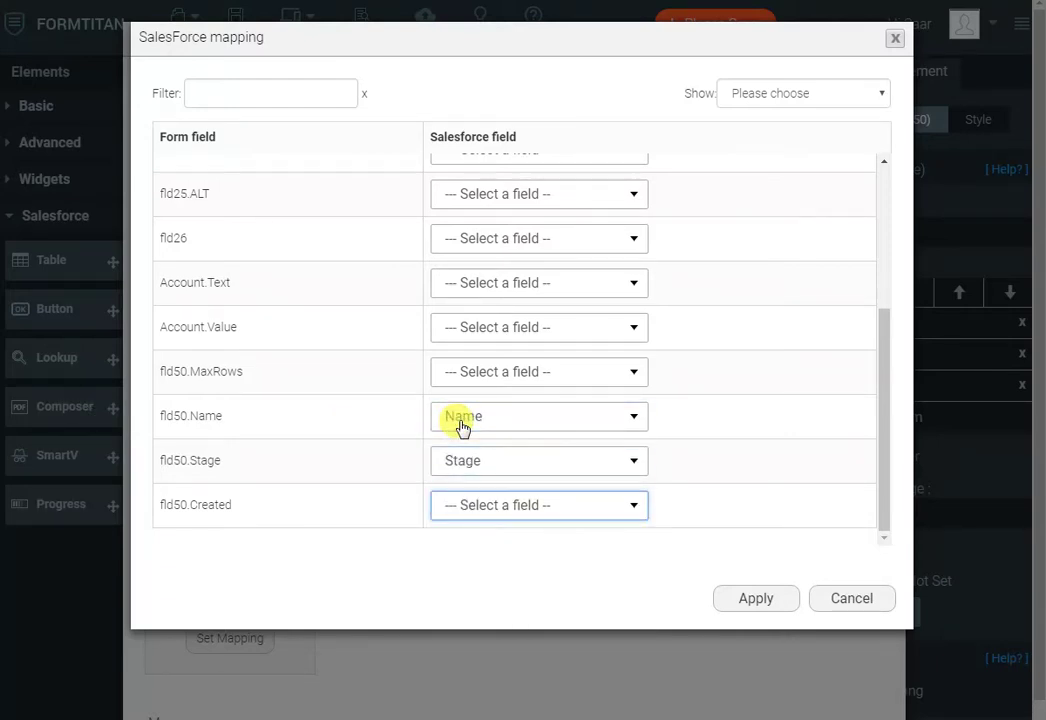
pyautogui.press('Tab')
pyautogui.write('cre')
pyautogui.press('Return')
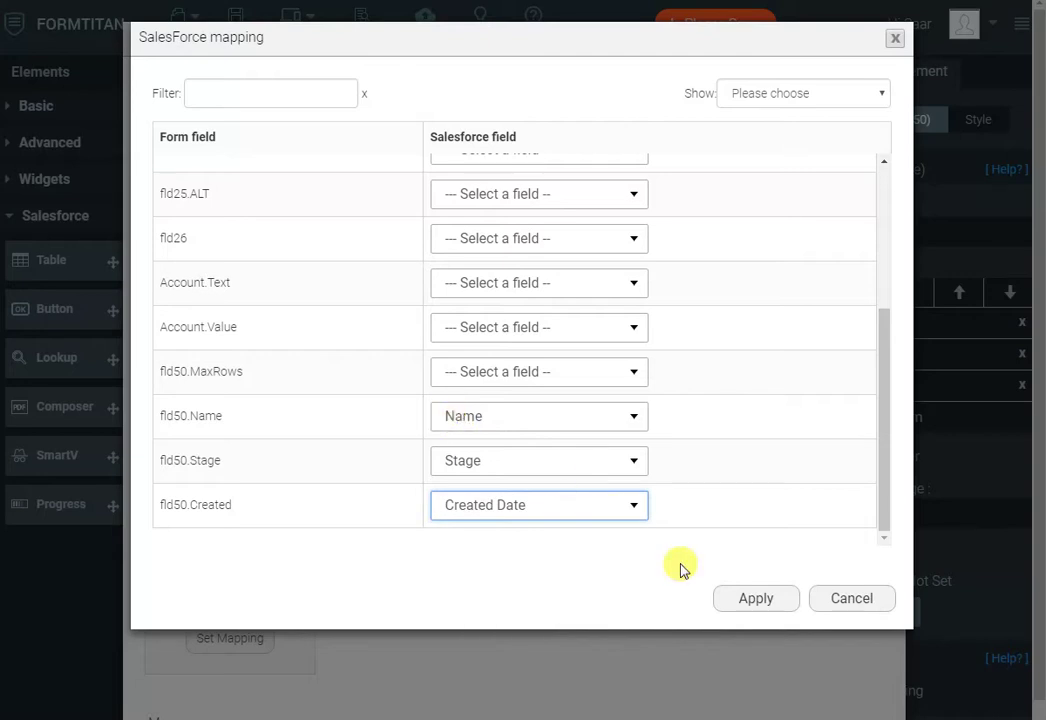
# Step: Apply the mapping and data source settings, then save the form
pyautogui.click(756, 598)
pyautogui.scroll(-1, 704, 548)
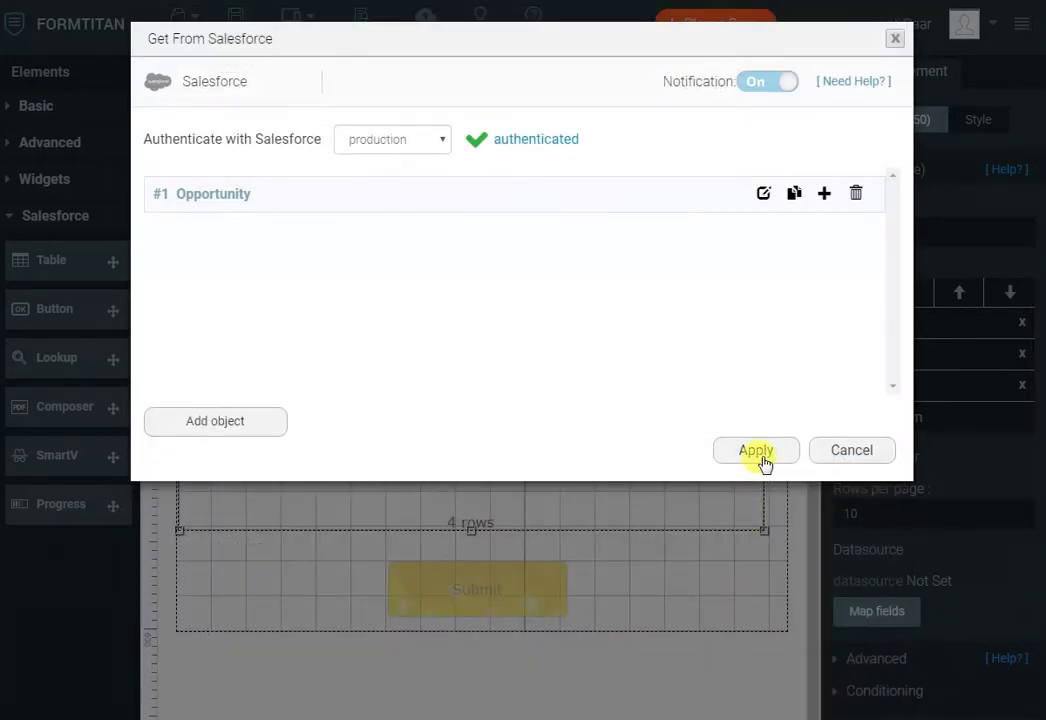
pyautogui.click(759, 457)
pyautogui.click(424, 25)
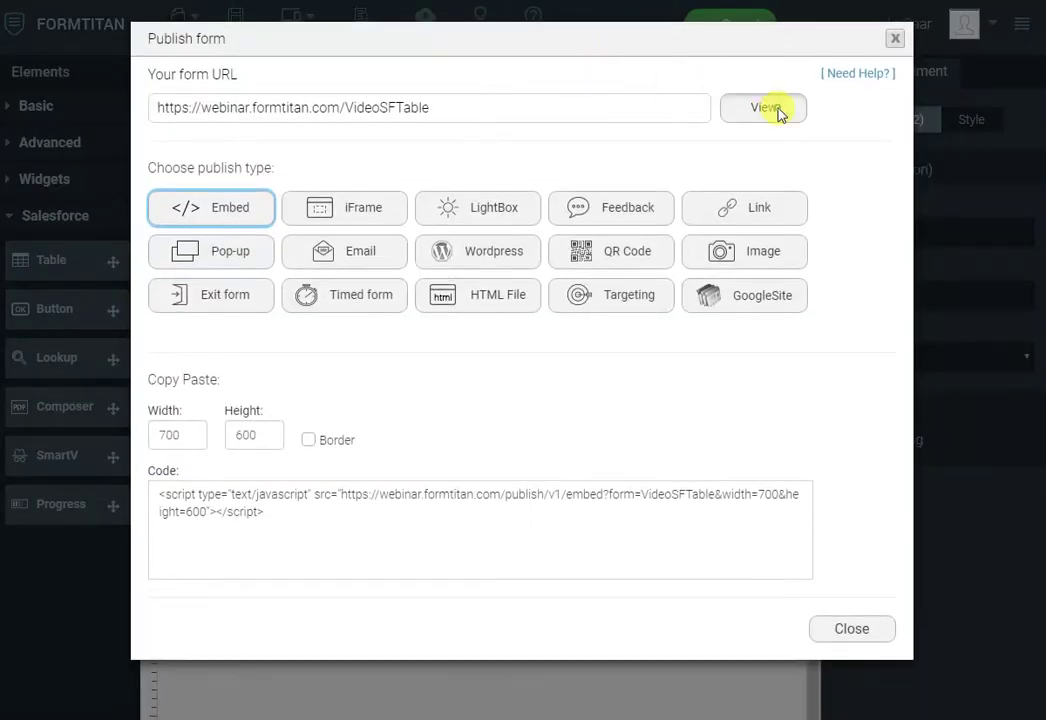
# Step: Open the live form and search the Account lookup for an account name
pyautogui.click(772, 107)
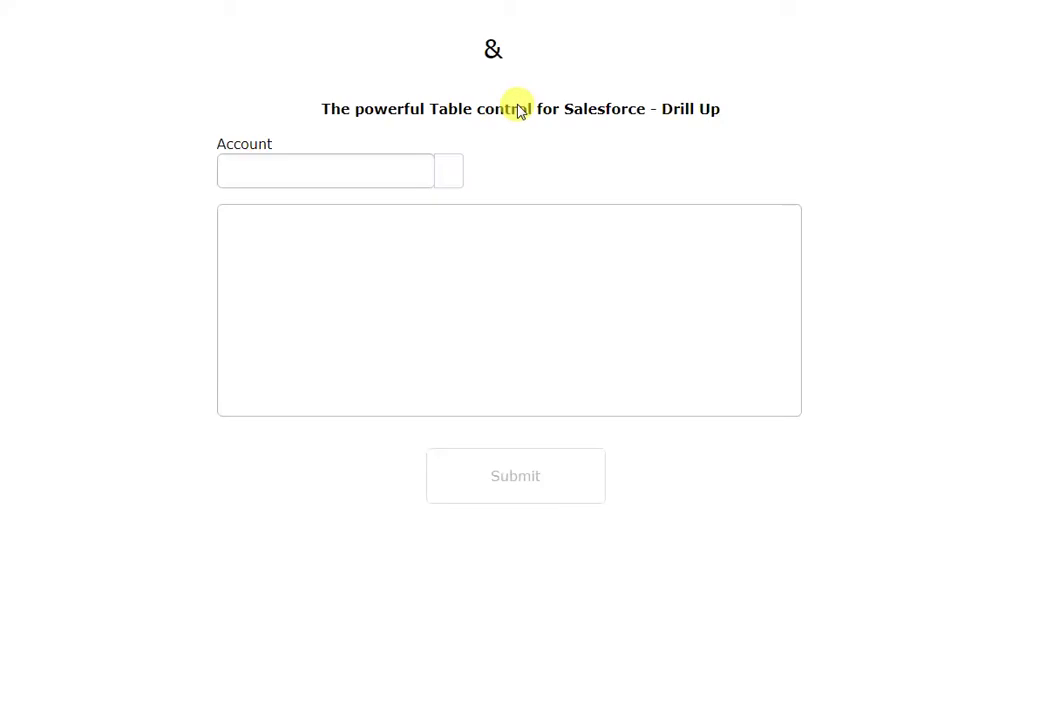
pyautogui.click(375, 169)
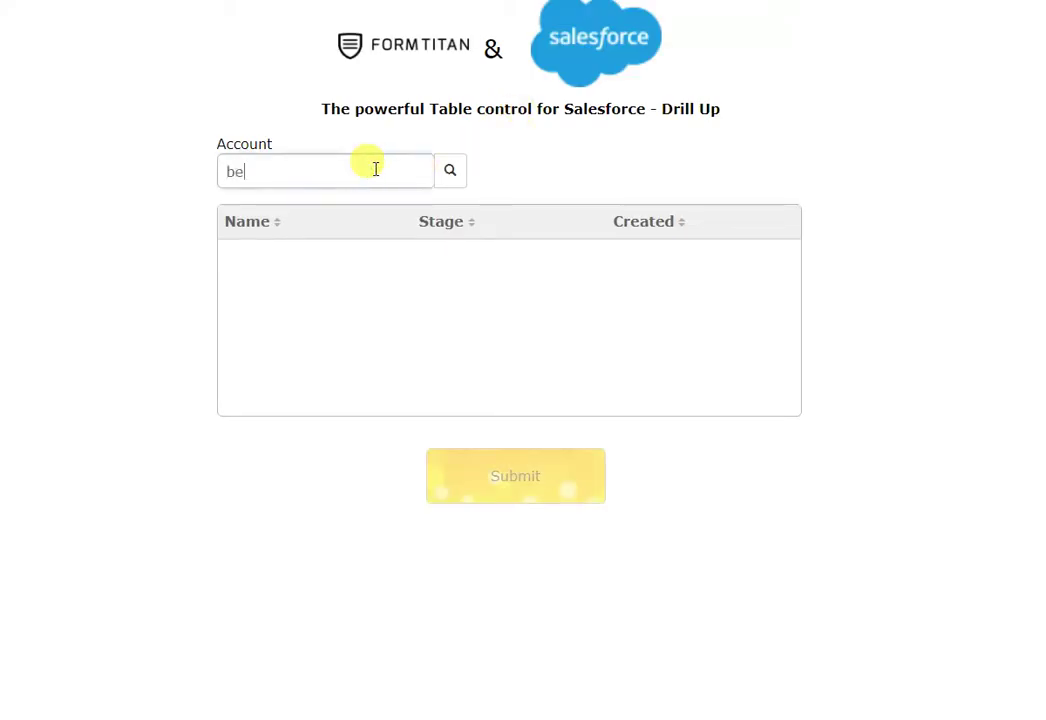
pyautogui.press('Return')
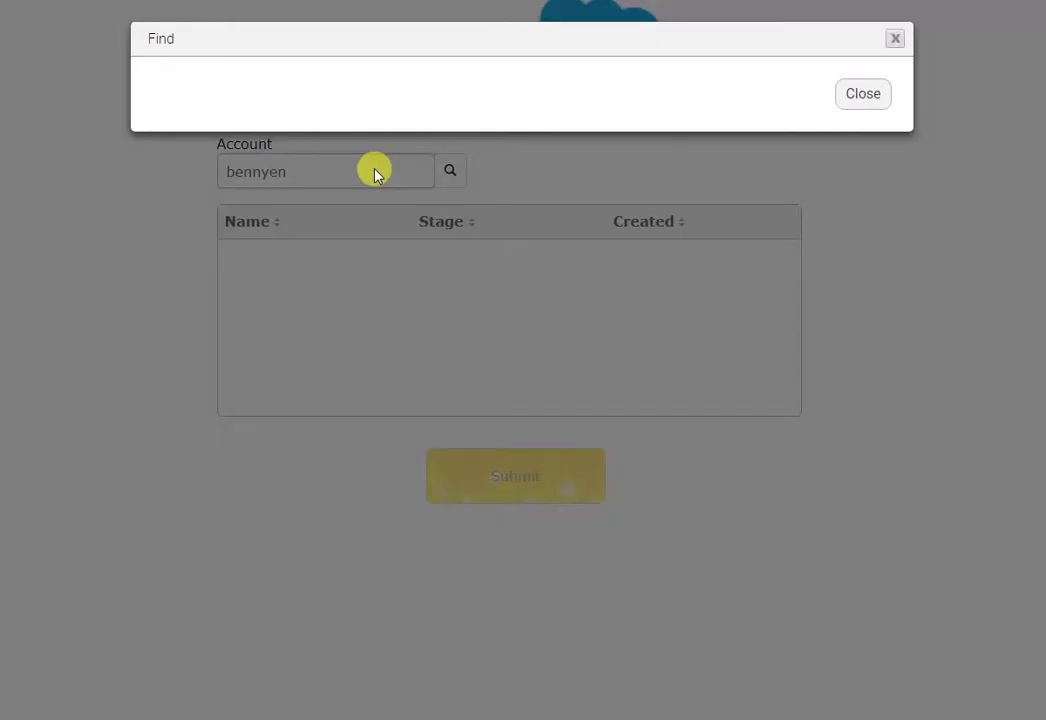
# Step: Choose the matching account, then check its Opportunities in Salesforce, highlighting the Needs Analysis stage
pyautogui.click(611, 243)
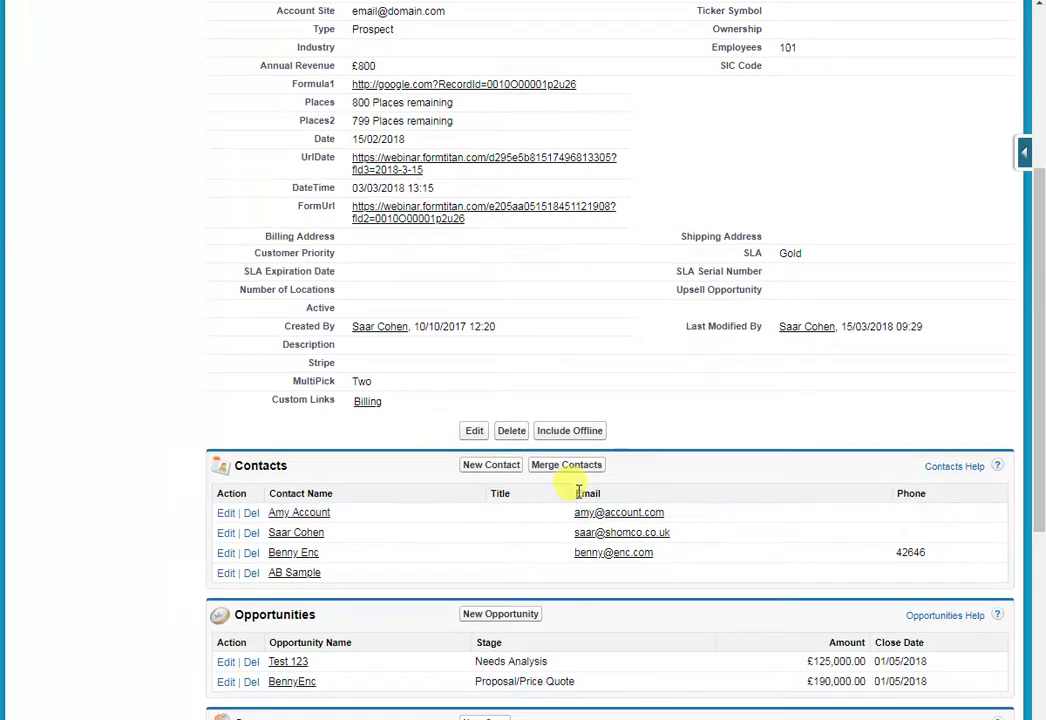
pyautogui.scroll(-4, 443, 527)
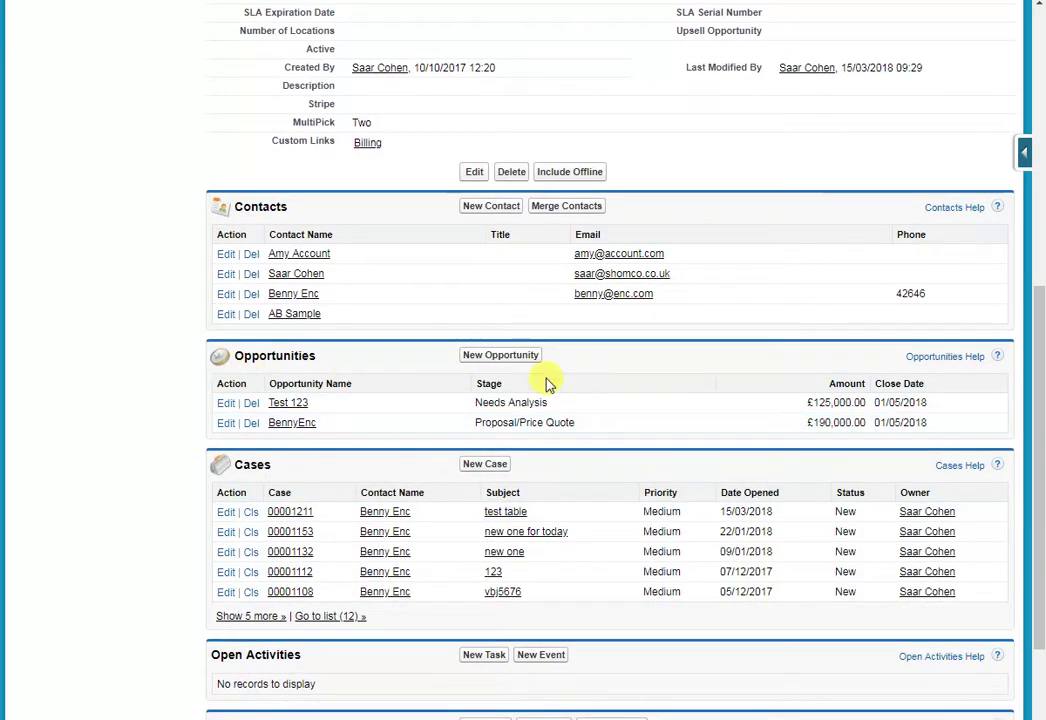
pyautogui.moveTo(515, 410); pyautogui.dragTo(474, 408)
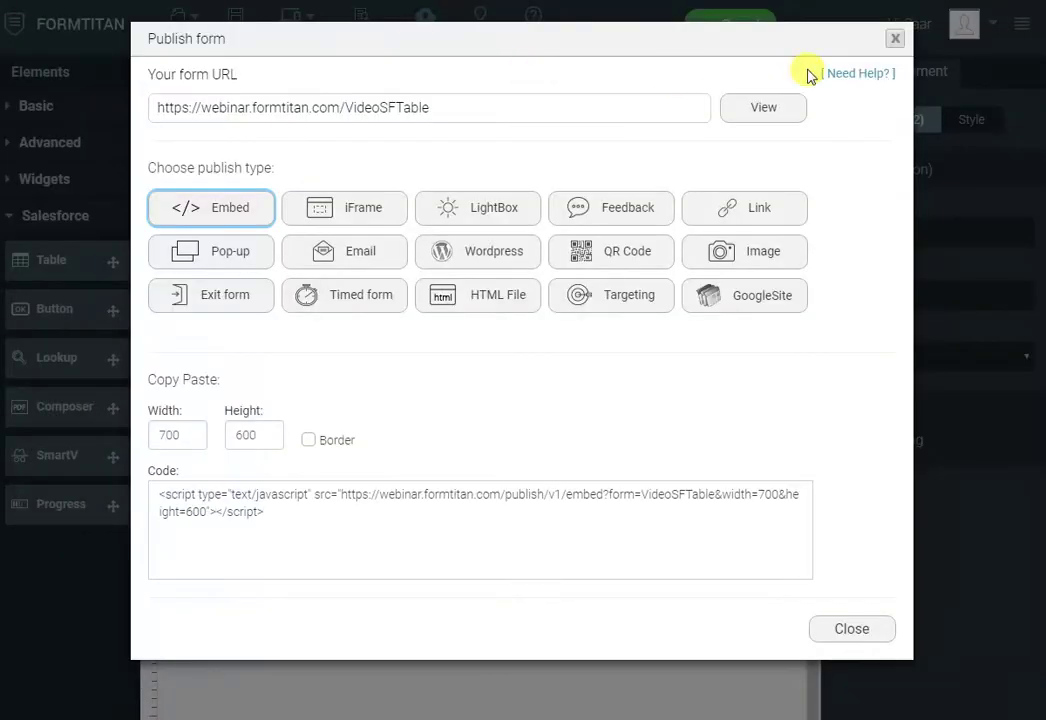
# Step: Add a button right of the Account lookup captioned 'Show Needs Analysis Only'
pyautogui.click(894, 38)
pyautogui.click(60, 106)
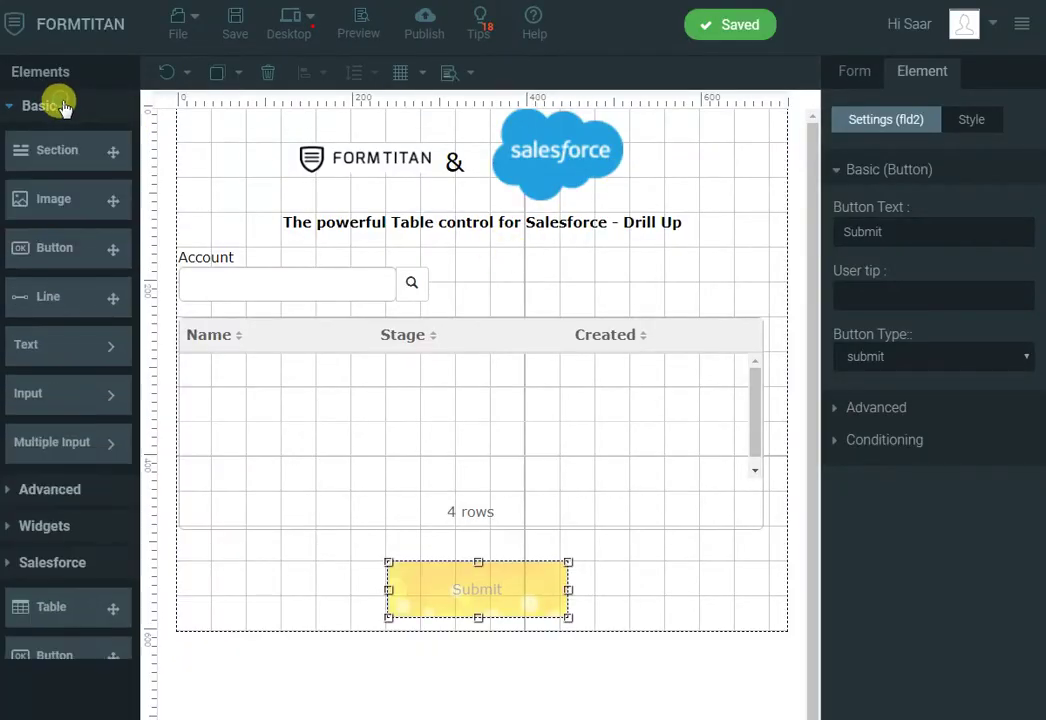
pyautogui.moveTo(64, 240); pyautogui.dragTo(581, 285)
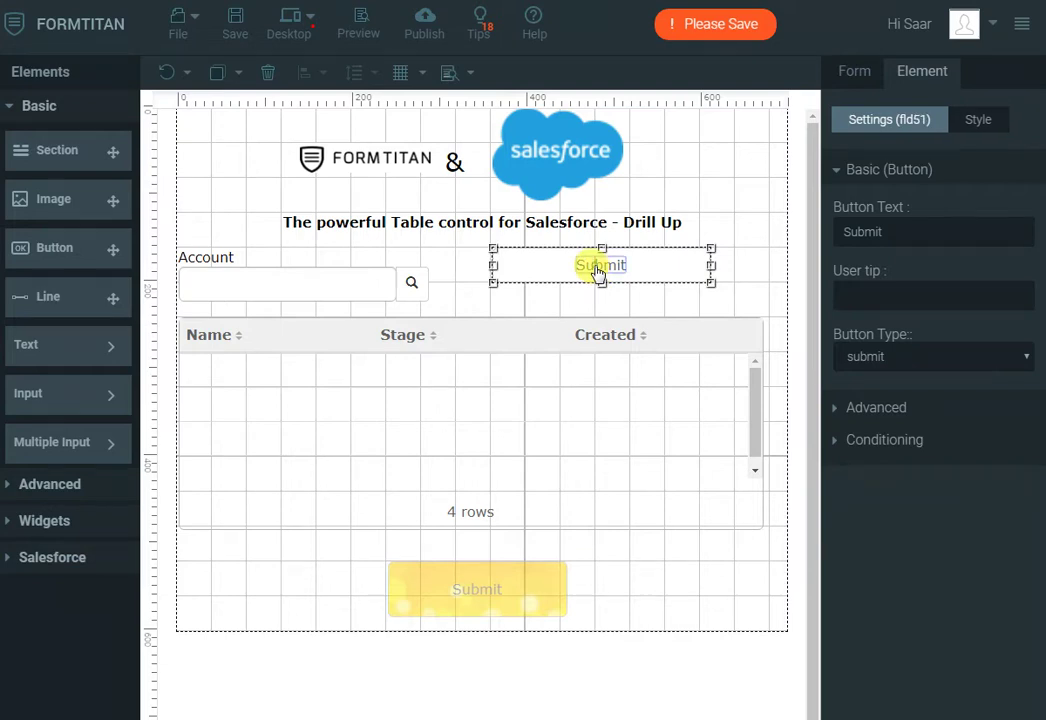
pyautogui.hotkey('ctrl', 'a')
pyautogui.write('Sh')
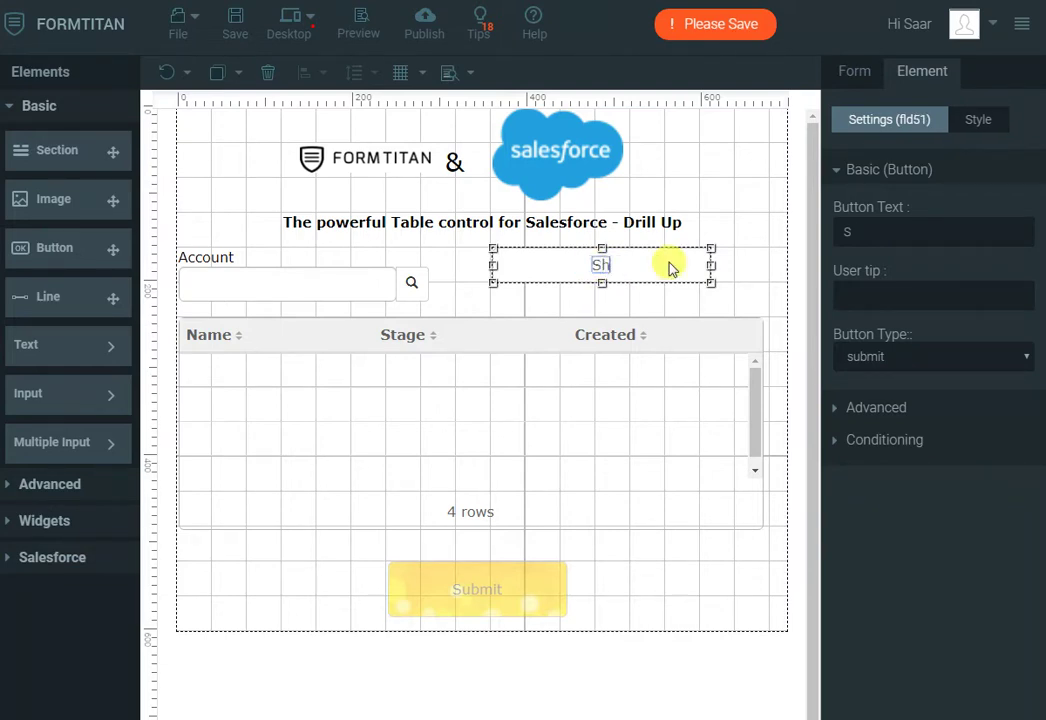
pyautogui.write('ow Needs Analysis')
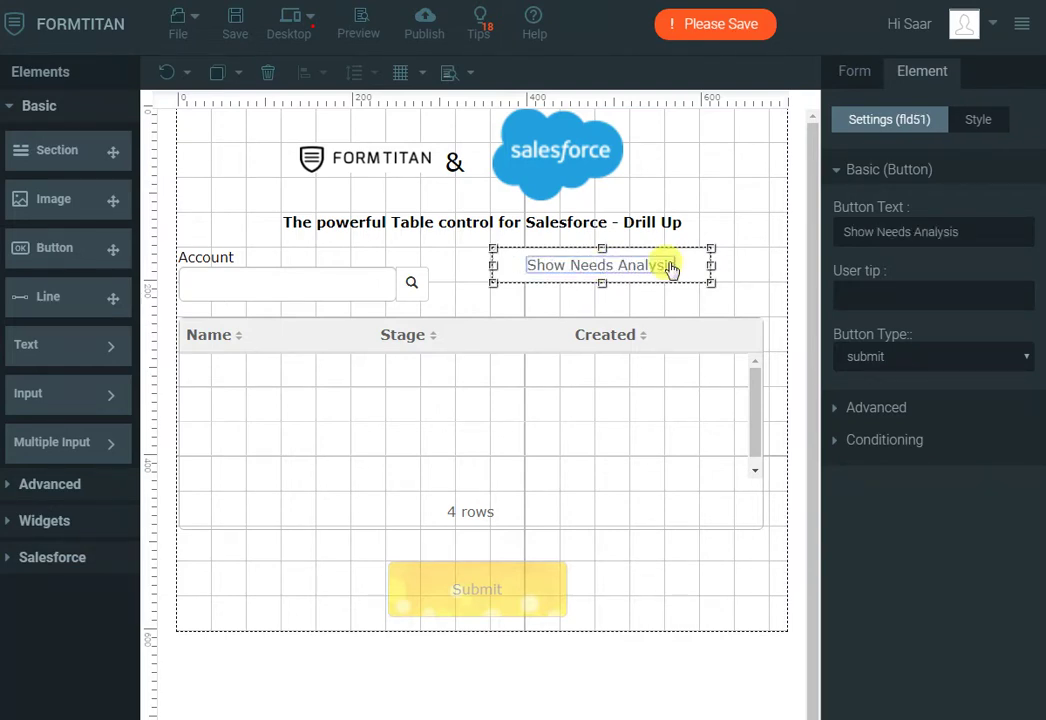
pyautogui.write(' Only')
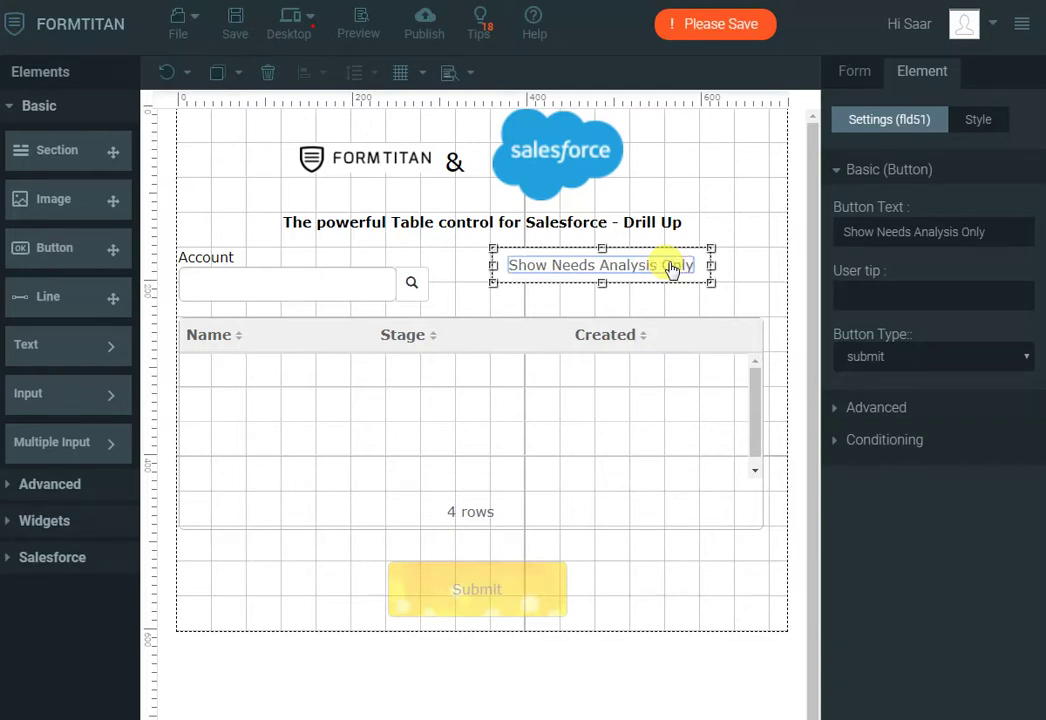
pyautogui.click(738, 266)
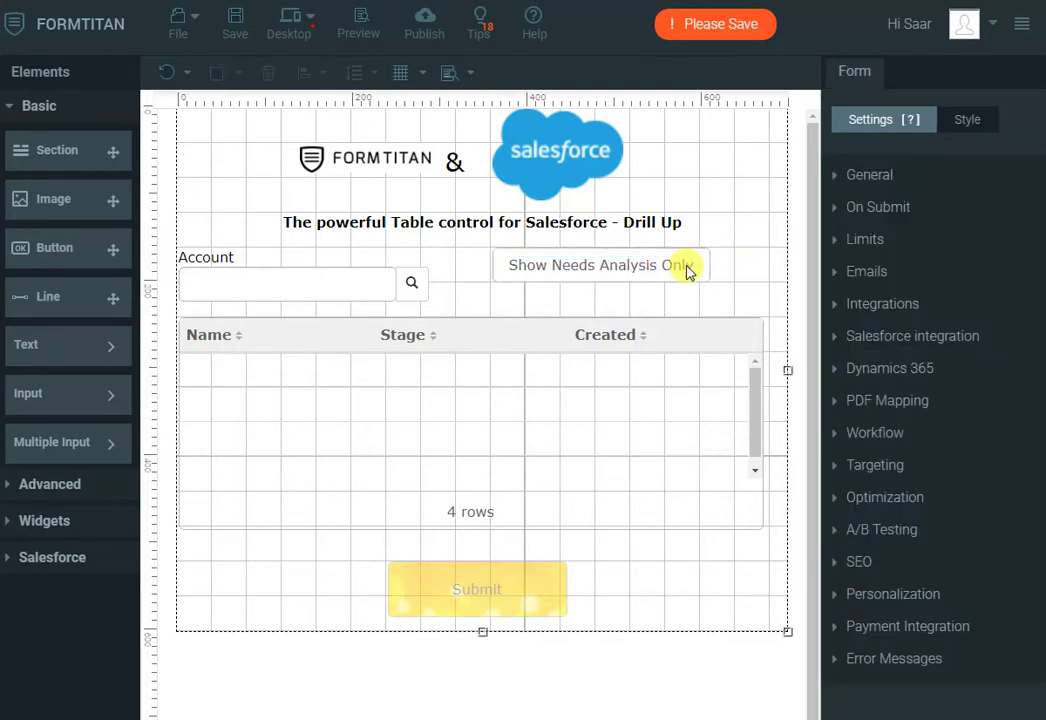
# Step: Set the new button's type to Salesforce Action
pyautogui.click(686, 268)
pyautogui.click(860, 357)
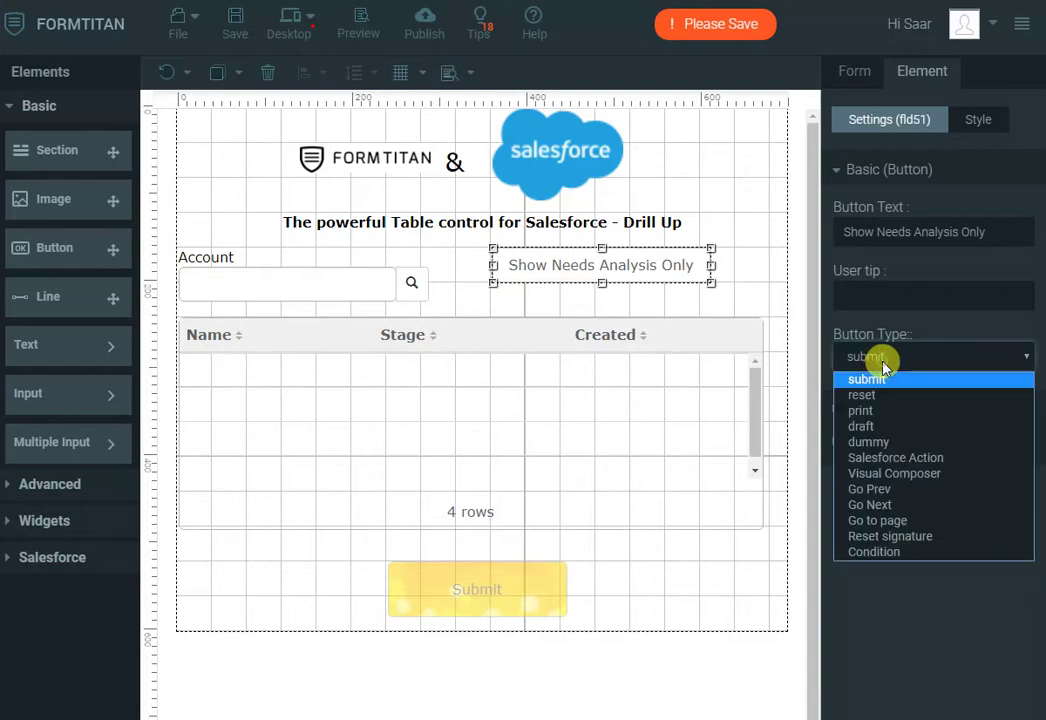
pyautogui.click(898, 459)
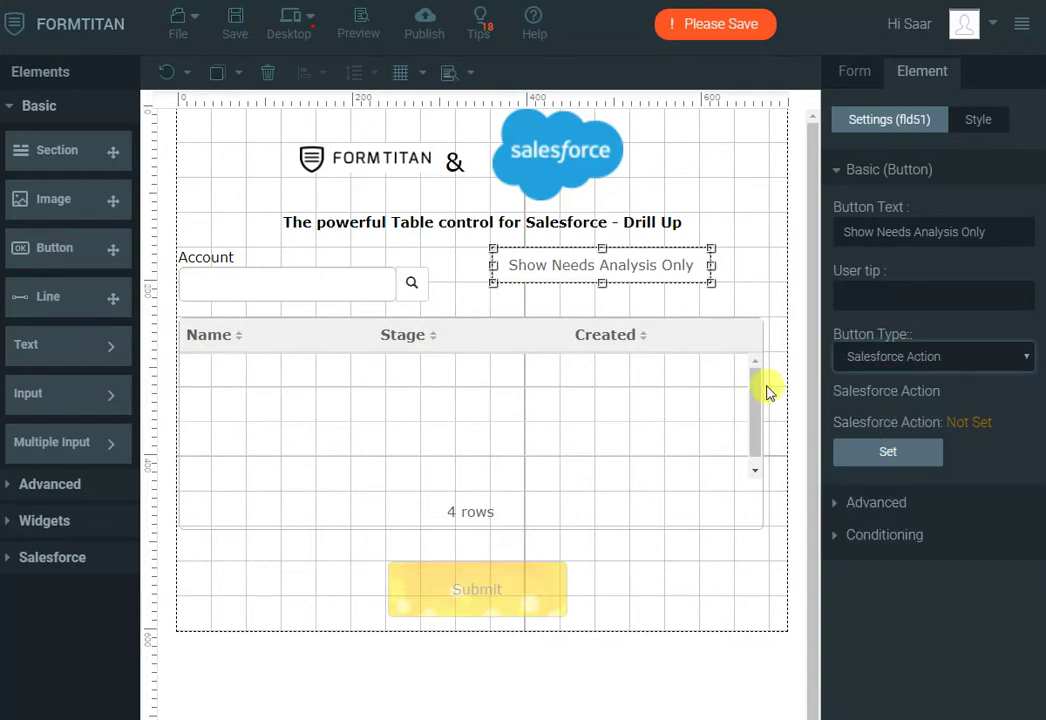
# Step: Duplicate the form's Opportunity data retrieval and start editing the copy
pyautogui.click(766, 240)
pyautogui.click(862, 334)
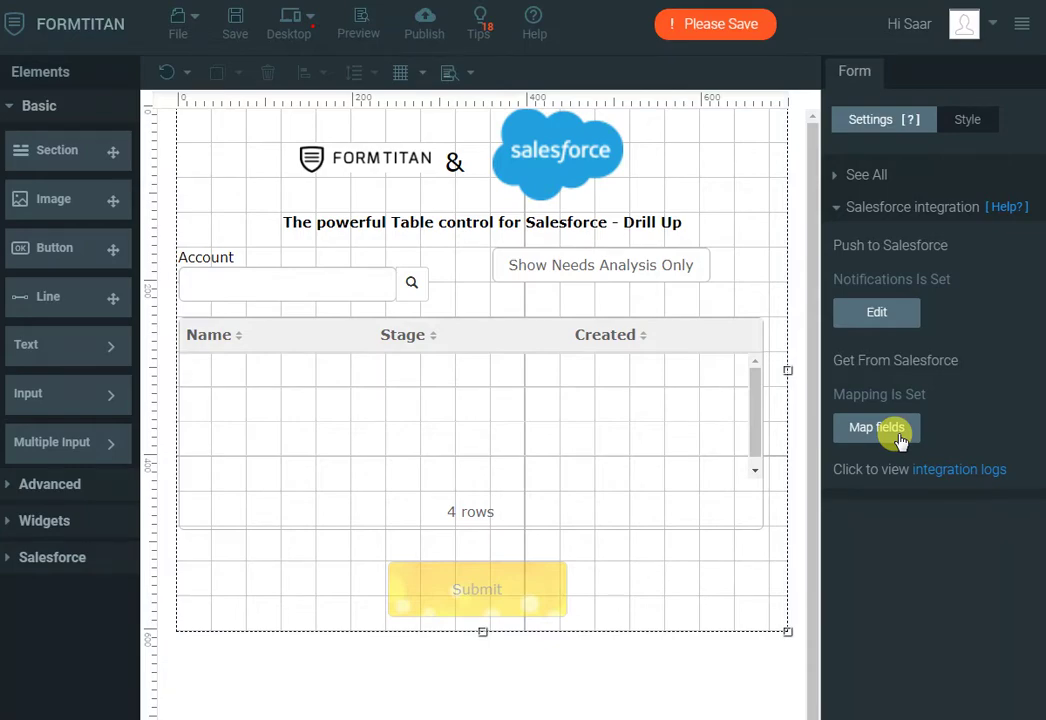
pyautogui.click(899, 438)
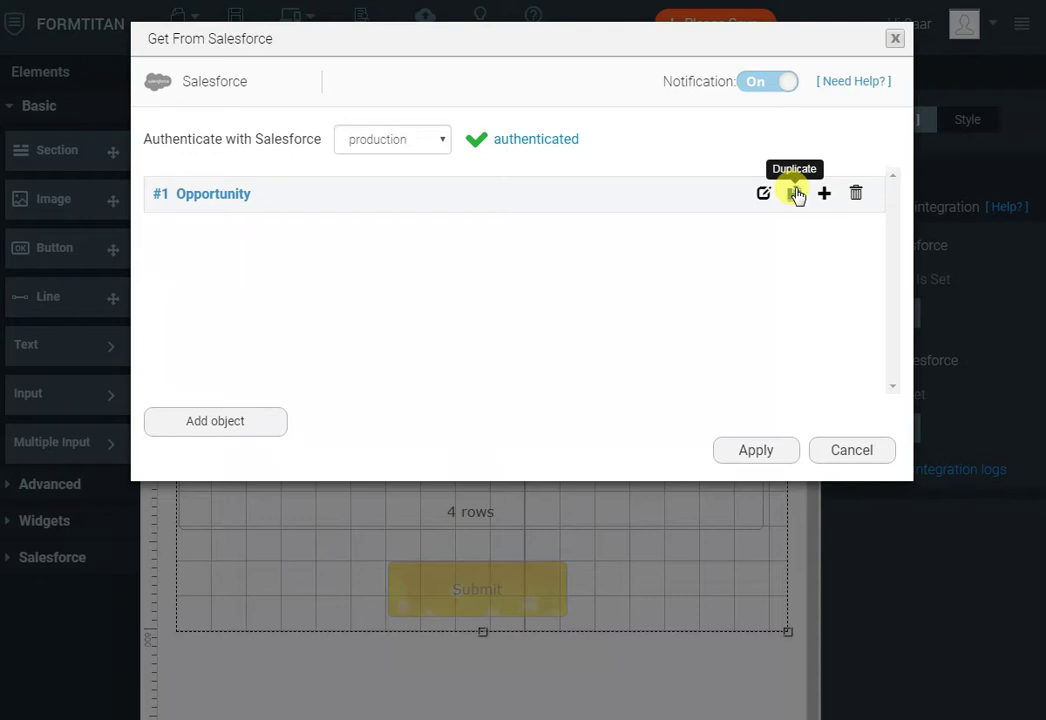
pyautogui.click(795, 193)
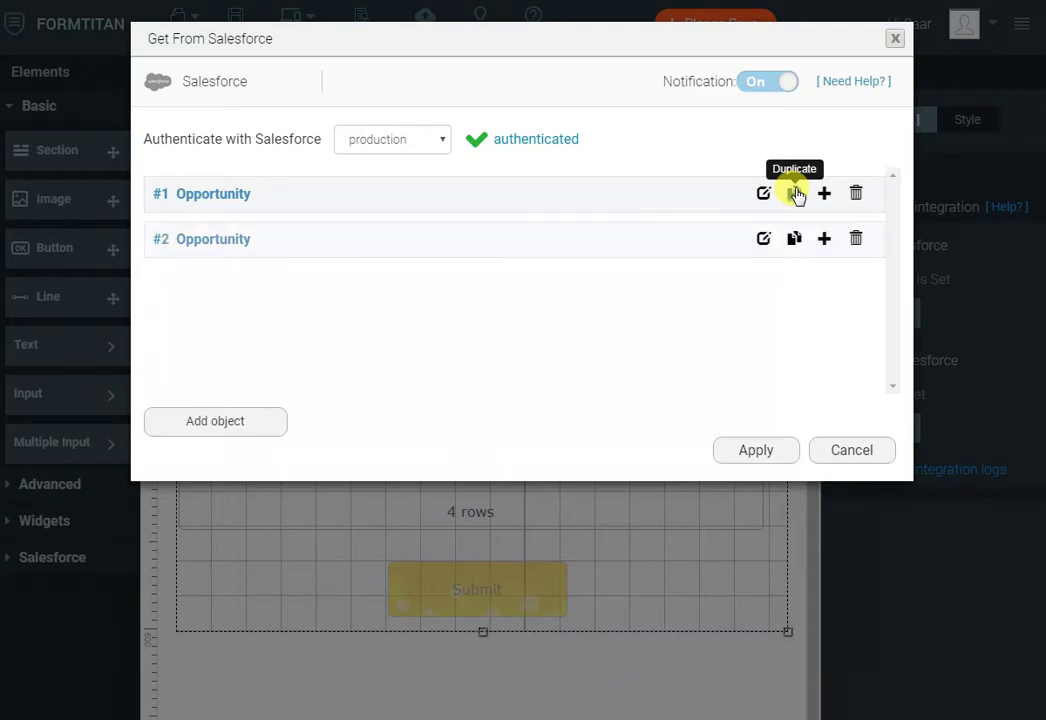
pyautogui.click(765, 238)
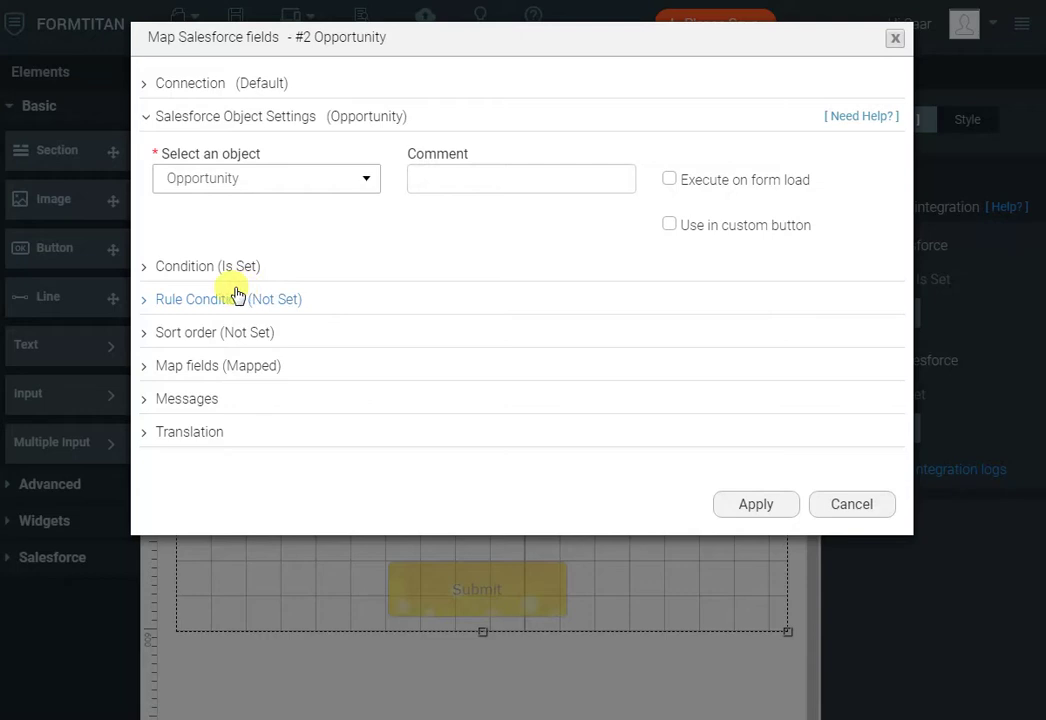
# Step: Add an And condition Stage equals Other 'Needs Analysis' and reserve the retrieval for custom buttons
pyautogui.click(240, 267)
pyautogui.click(268, 355)
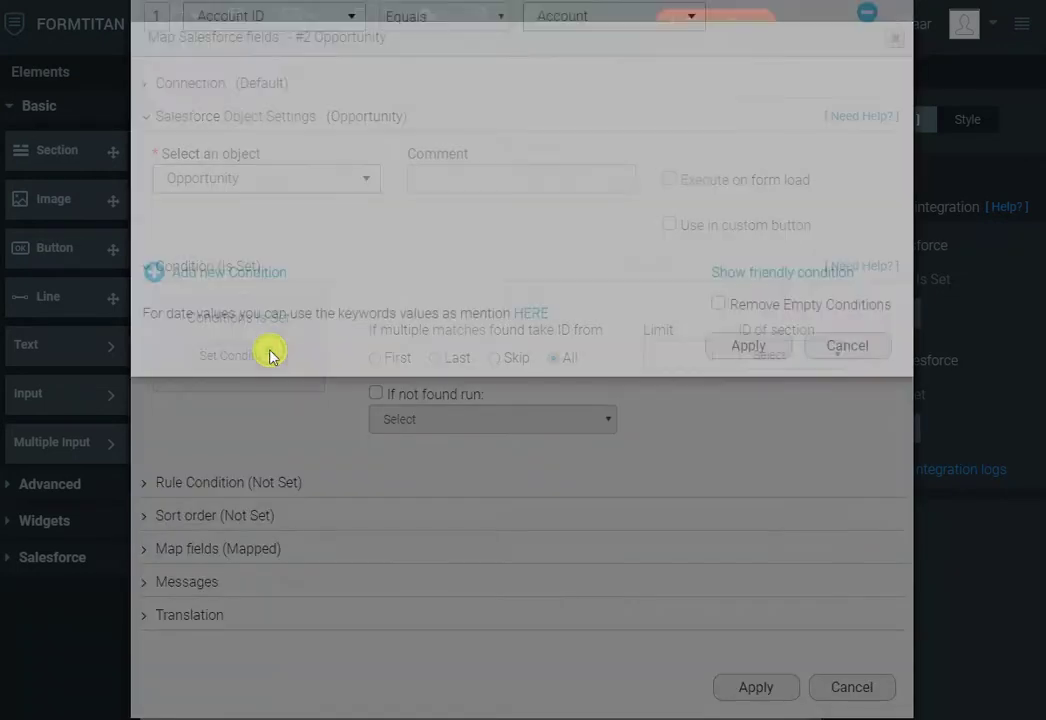
pyautogui.click(262, 344)
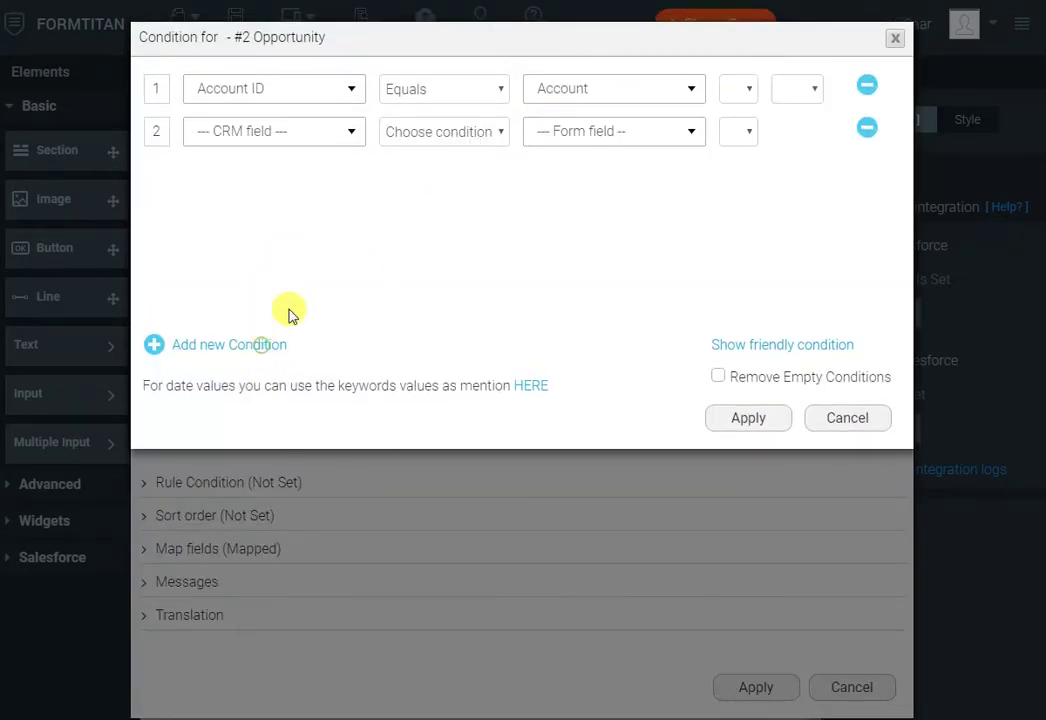
pyautogui.click(817, 93)
pyautogui.click(787, 147)
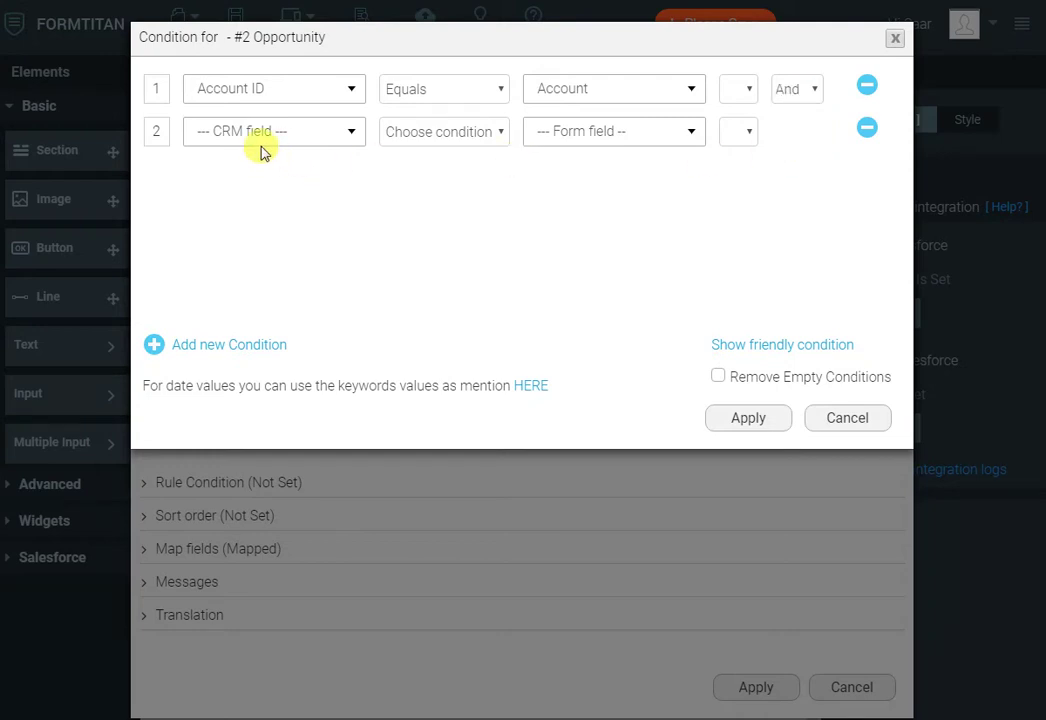
pyautogui.click(298, 133)
pyautogui.write('stage')
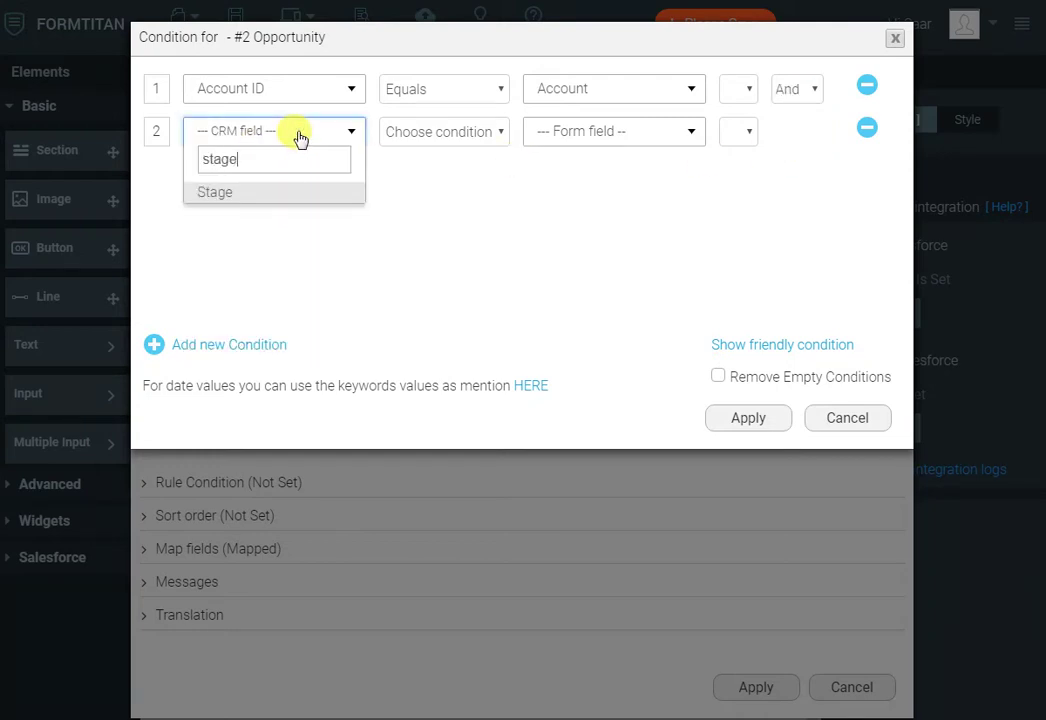
pyautogui.press('Return')
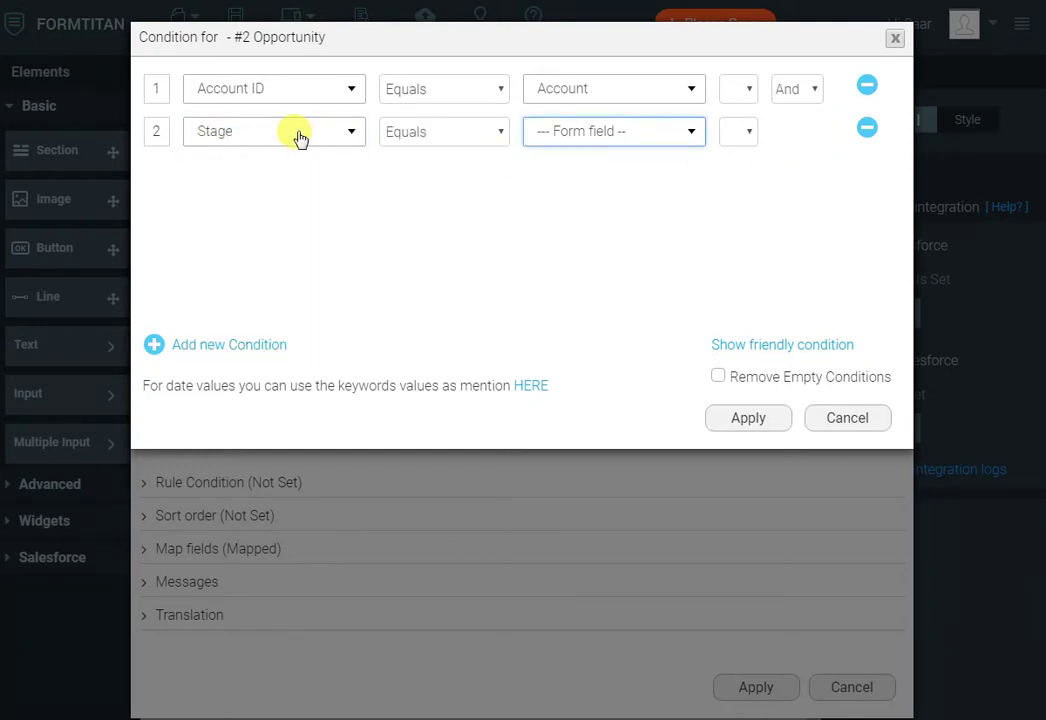
pyautogui.write('ot')
pyautogui.press('Return')
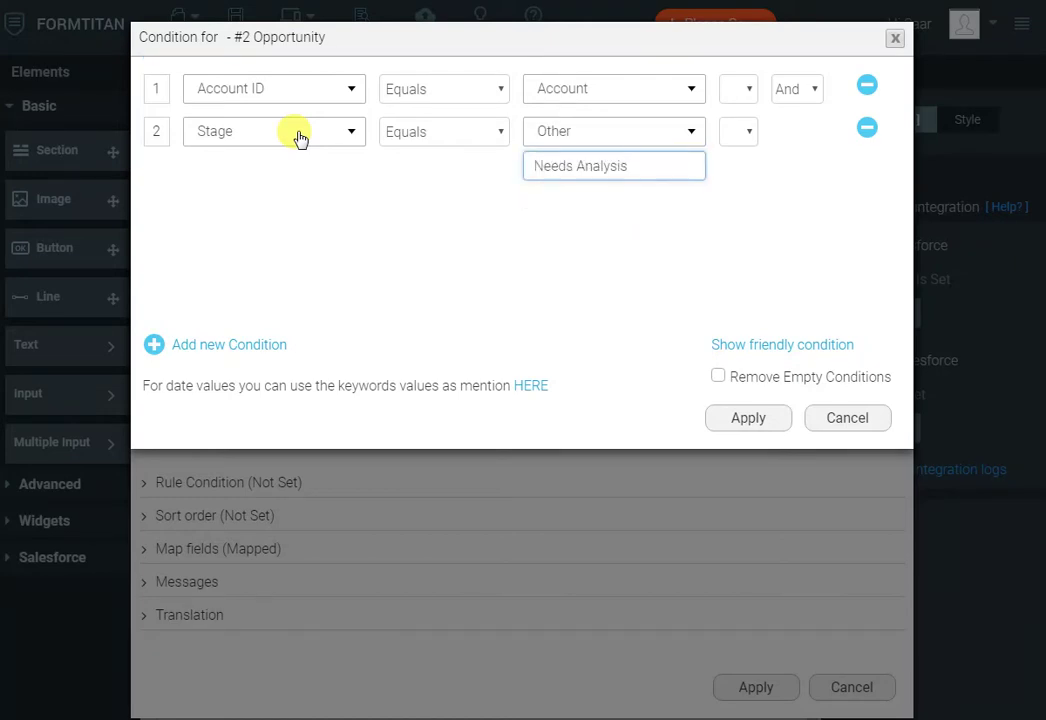
pyautogui.click(760, 419)
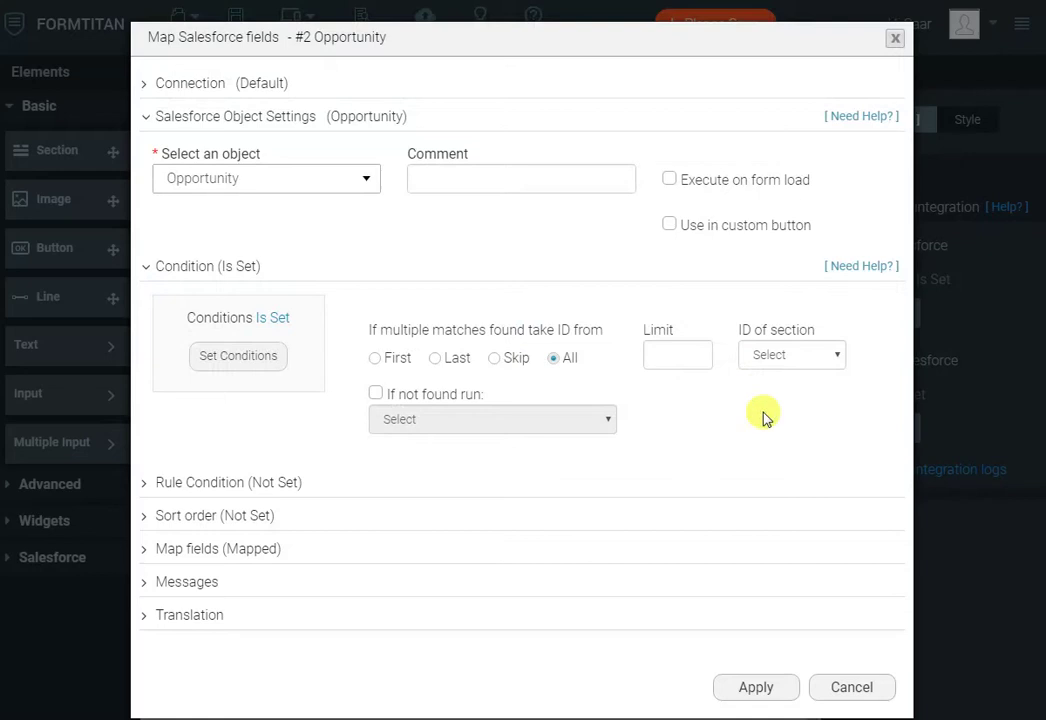
pyautogui.click(668, 225)
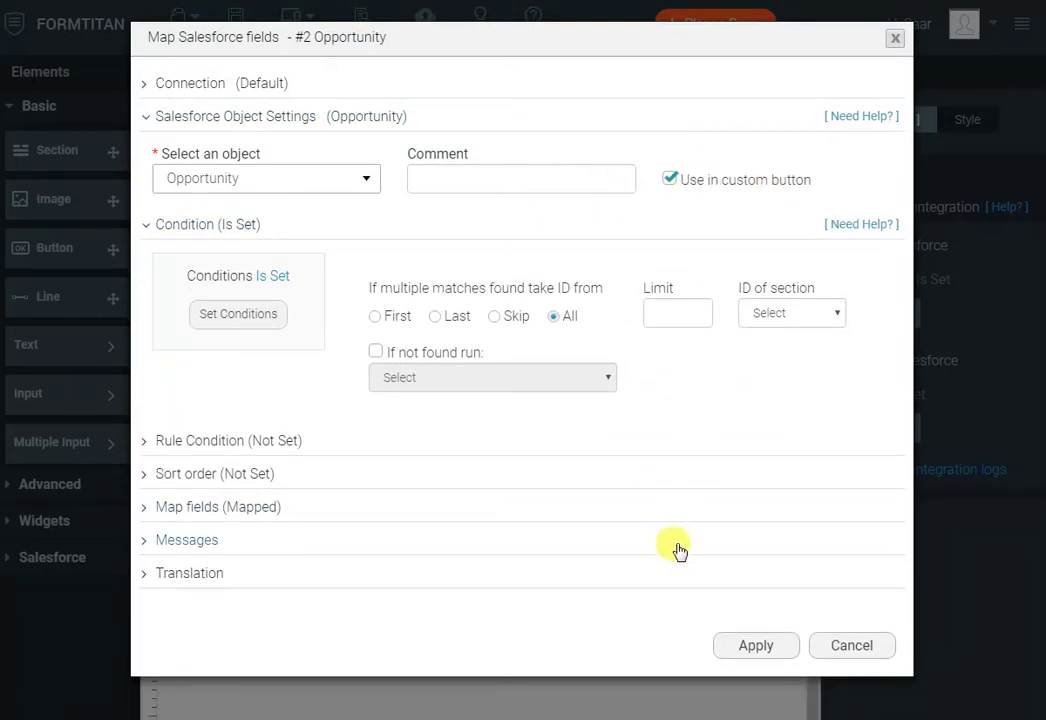
# Step: Confirm both retrieval dialogs, then assign Opportunity (get) as the button's Salesforce action
pyautogui.click(760, 646)
pyautogui.click(756, 449)
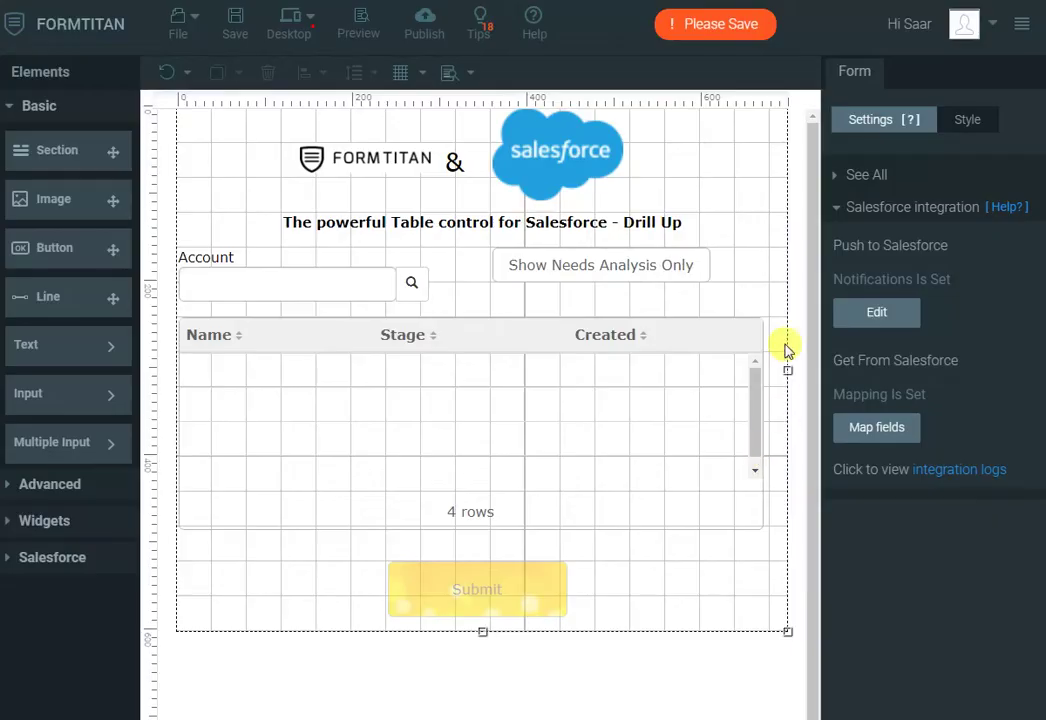
pyautogui.click(651, 265)
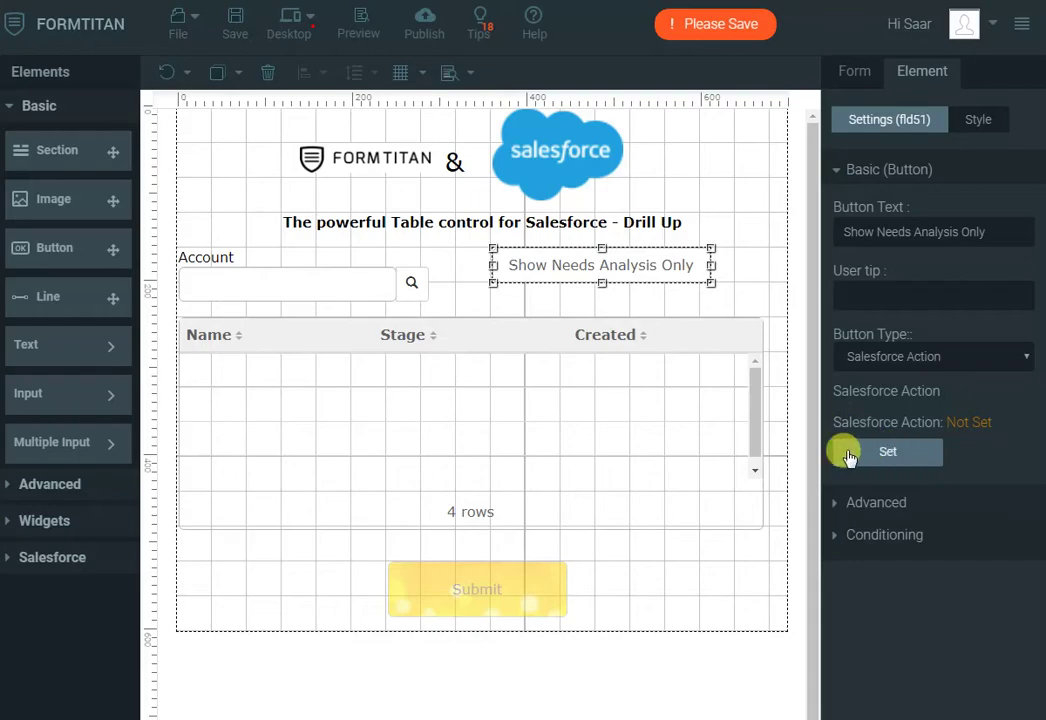
pyautogui.click(913, 457)
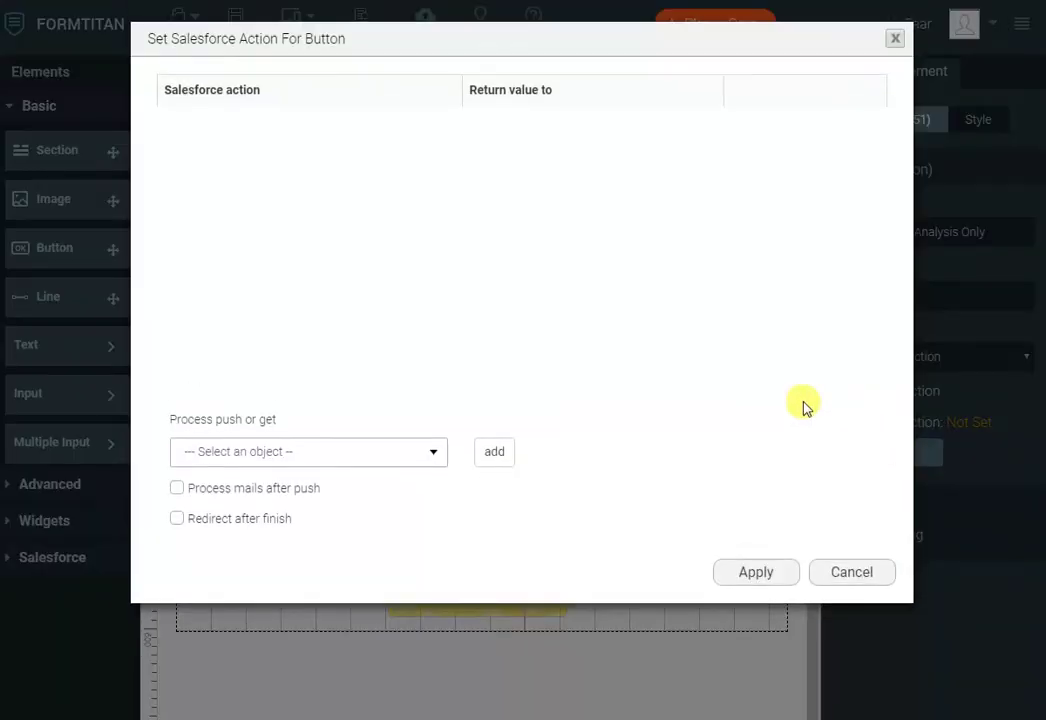
pyautogui.click(410, 453)
pyautogui.click(347, 512)
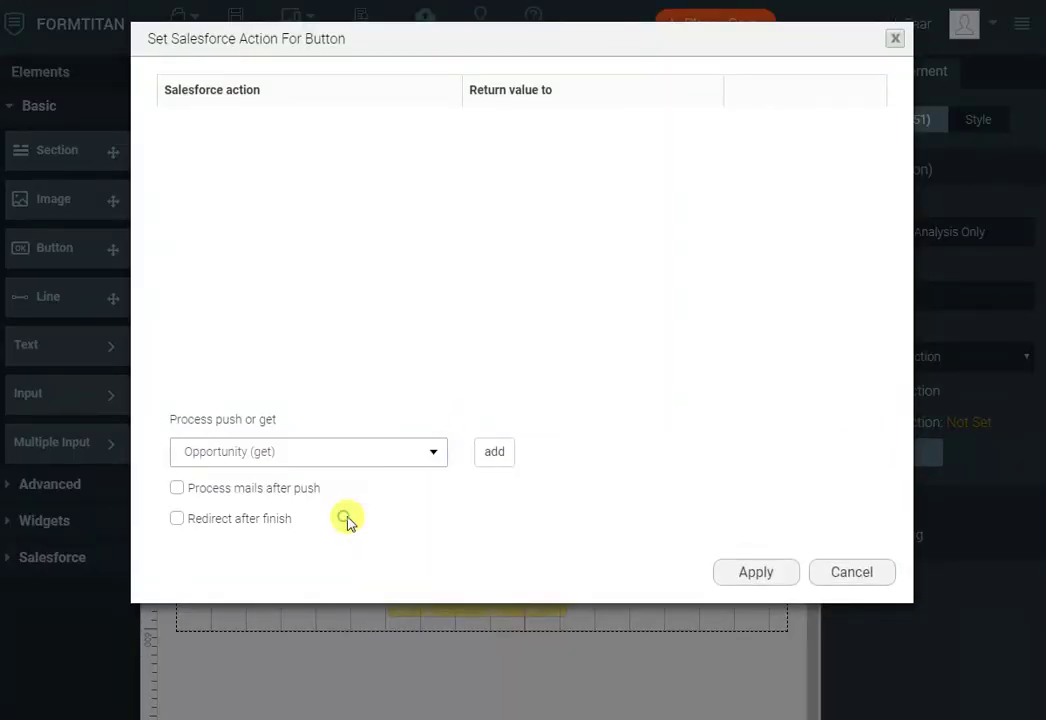
pyautogui.click(485, 457)
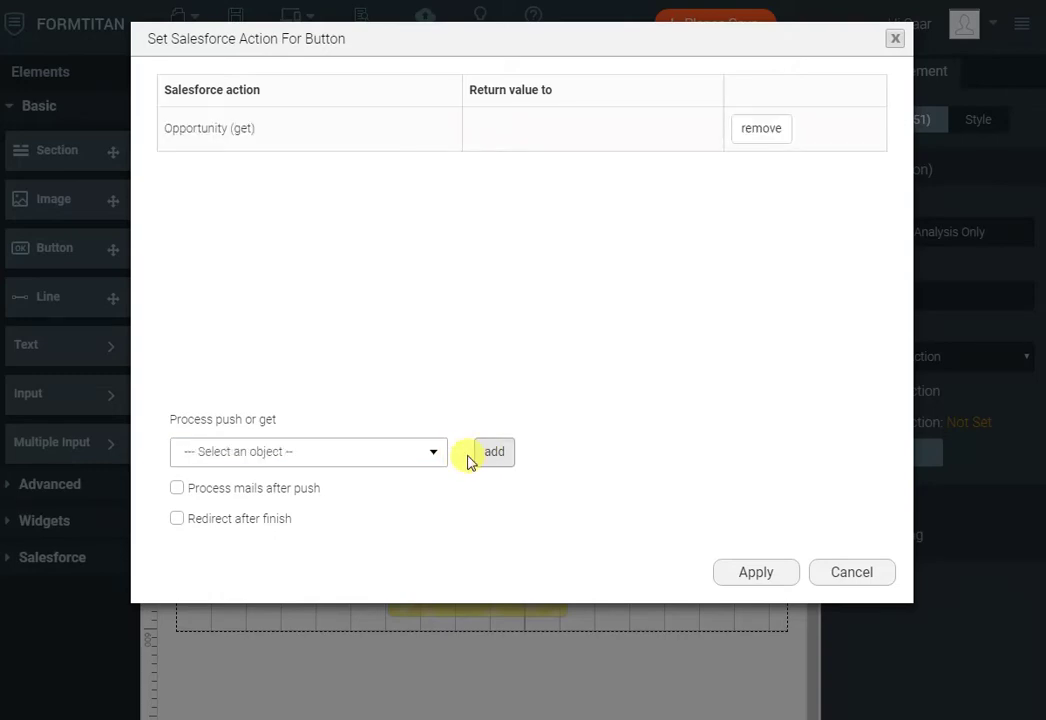
pyautogui.click(770, 574)
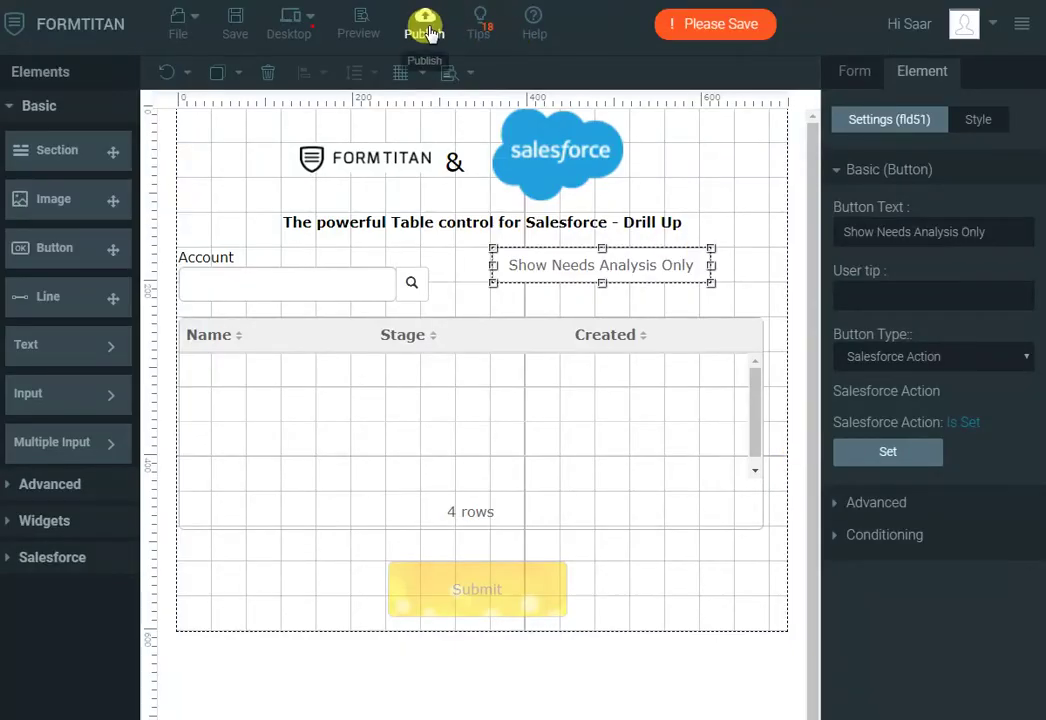
# Step: Publish, search and select the account on the live form, then apply Show Needs Analysis Only
pyautogui.click(423, 24)
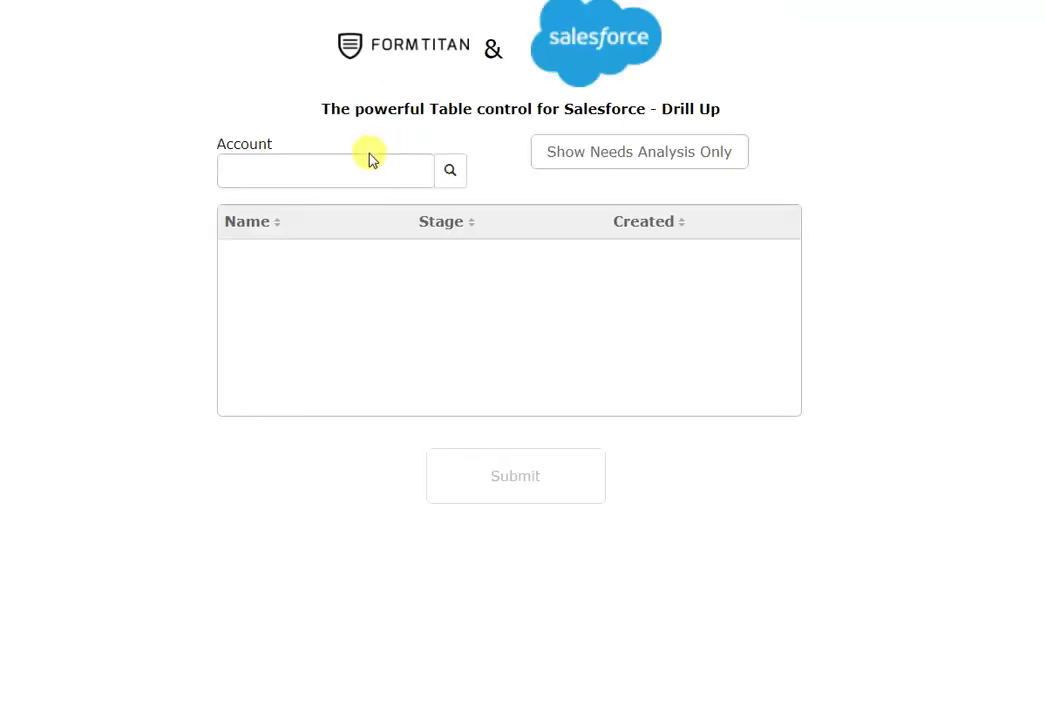
pyautogui.click(368, 167)
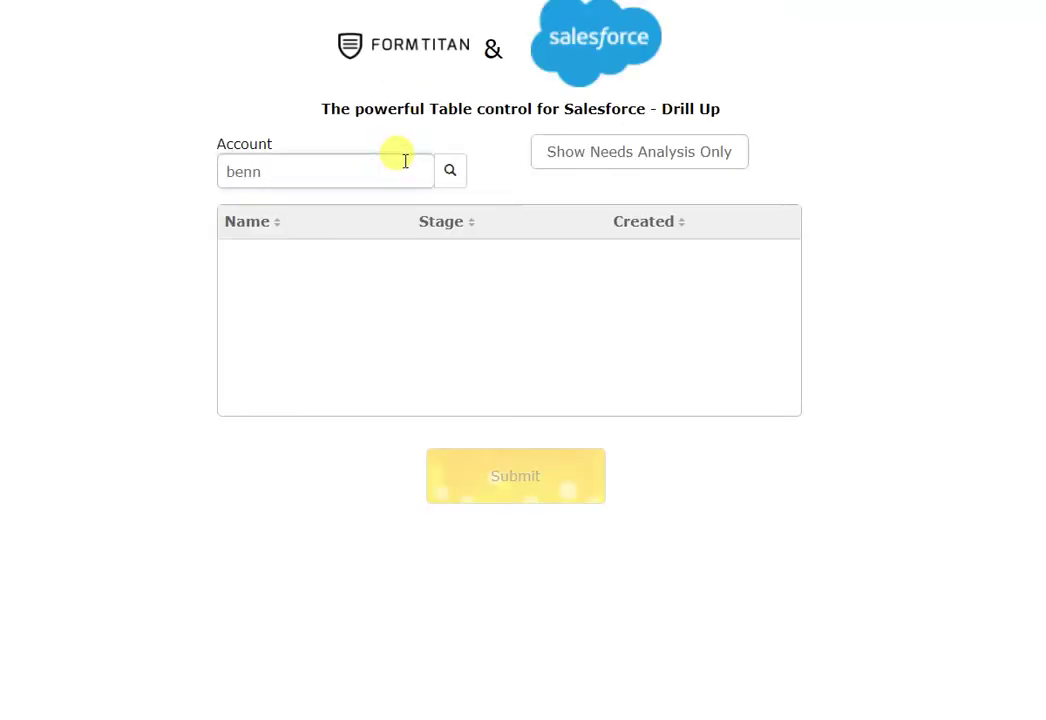
pyautogui.press('Return')
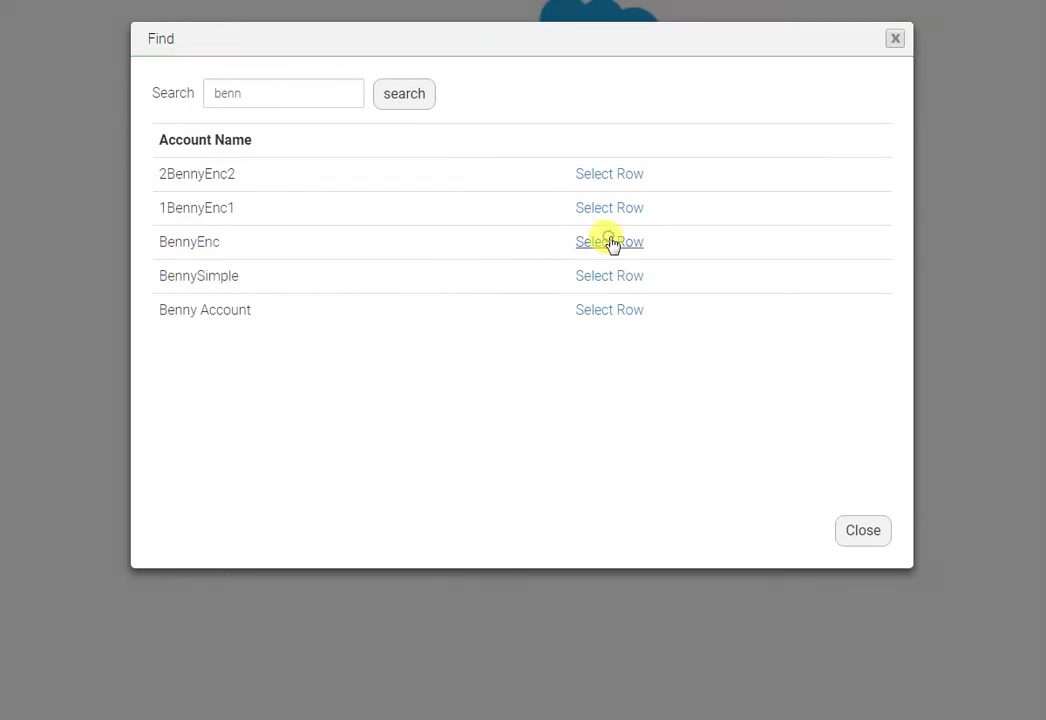
pyautogui.click(609, 242)
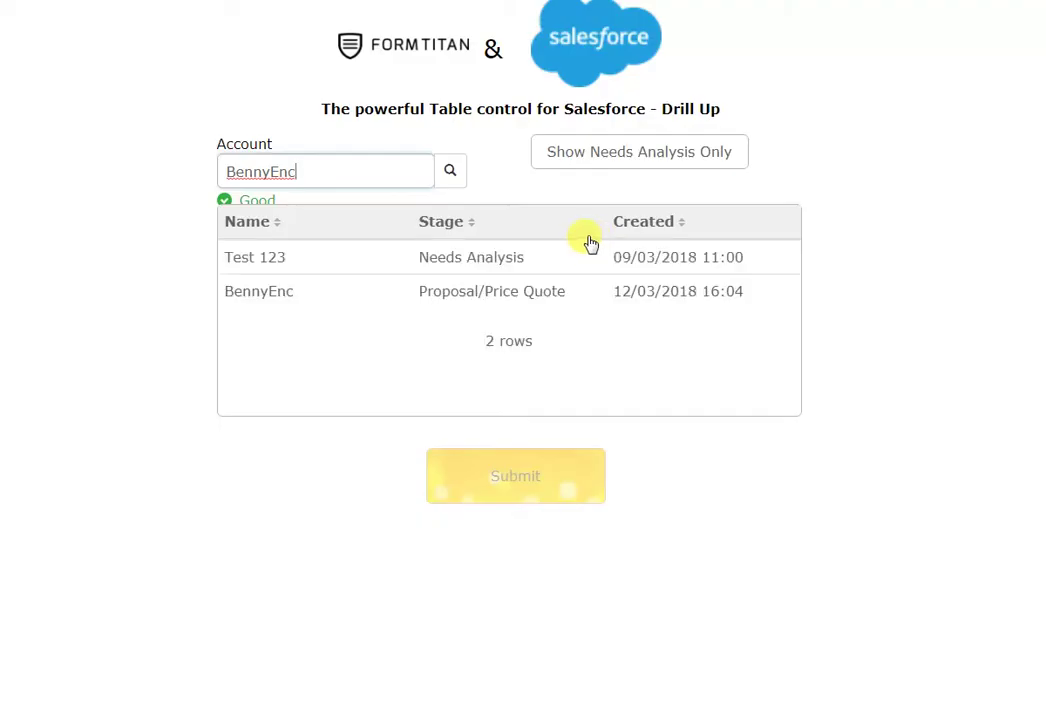
pyautogui.click(694, 162)
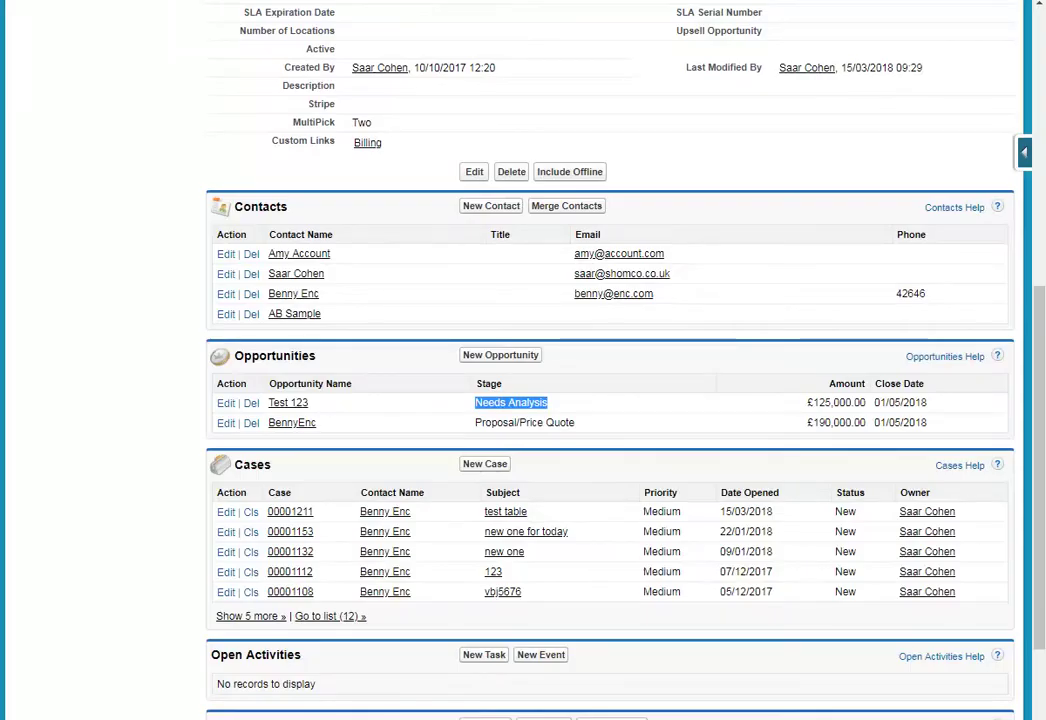
# Step: Change the Proposal/Price Quote opportunity's stage to Needs Analysis and save it
pyautogui.click(546, 424)
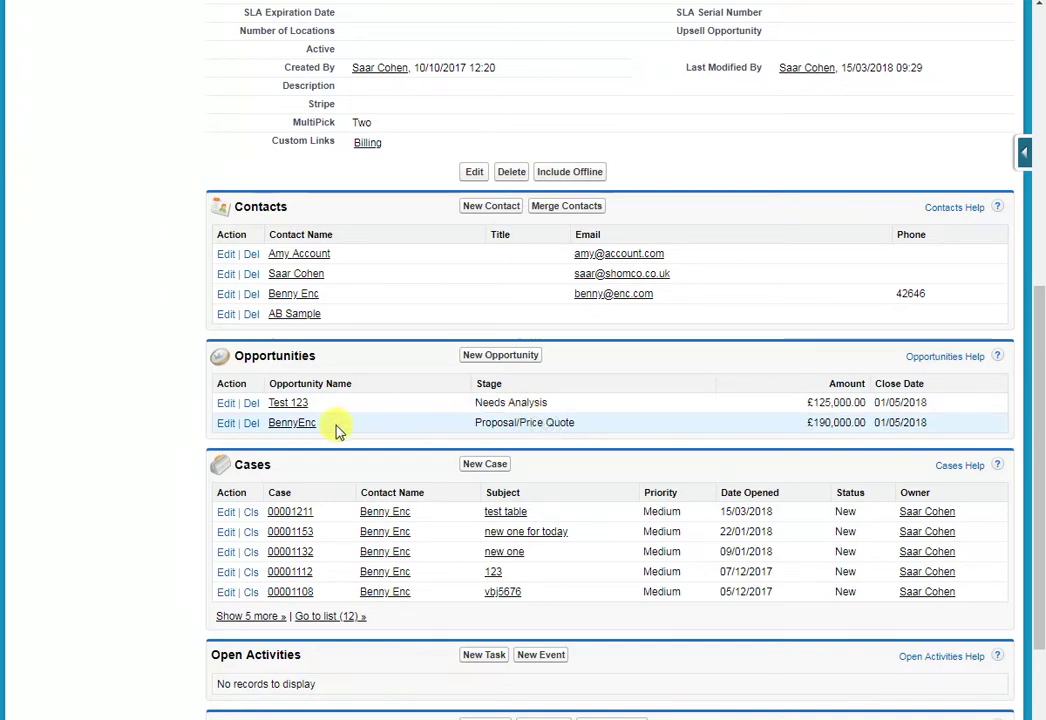
pyautogui.click(224, 428)
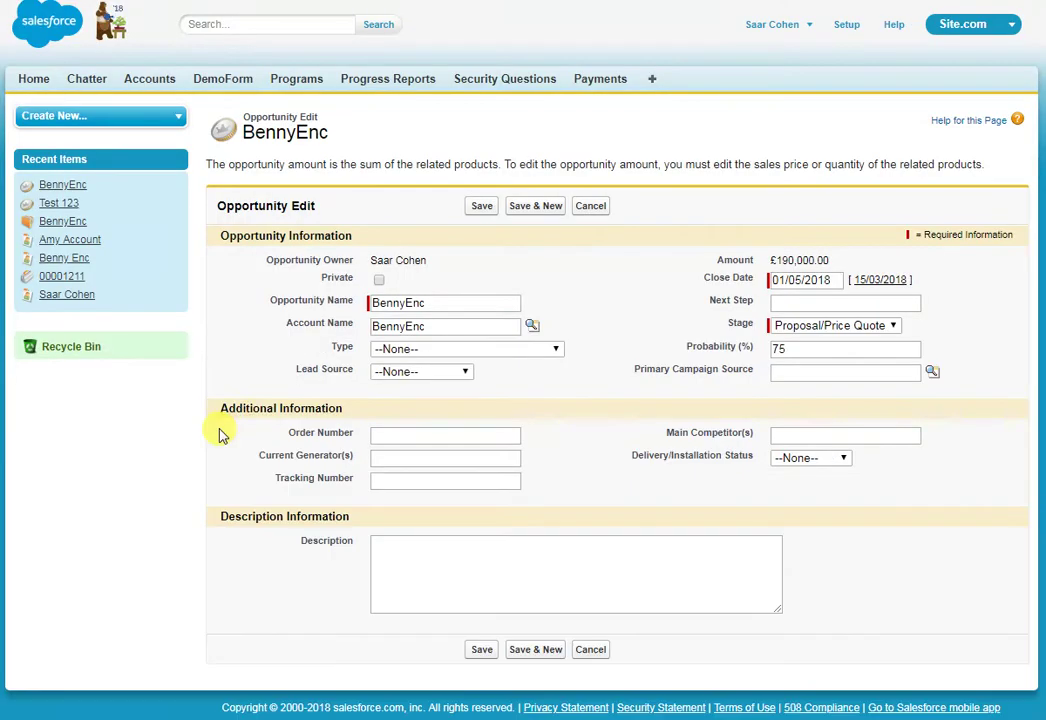
pyautogui.click(843, 328)
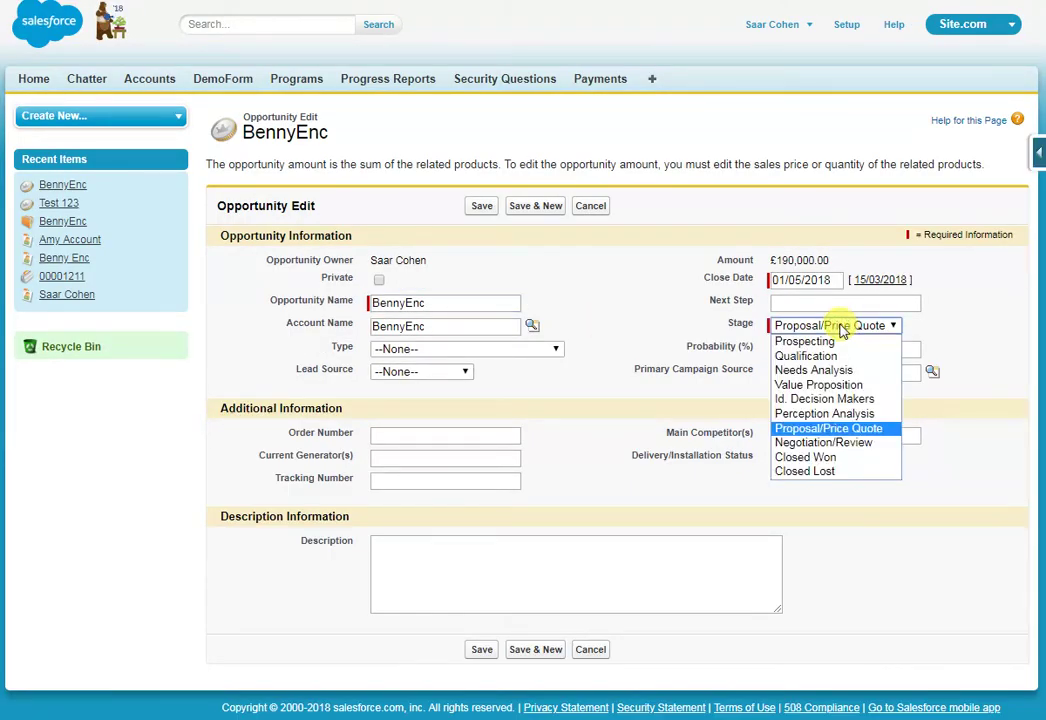
pyautogui.click(841, 369)
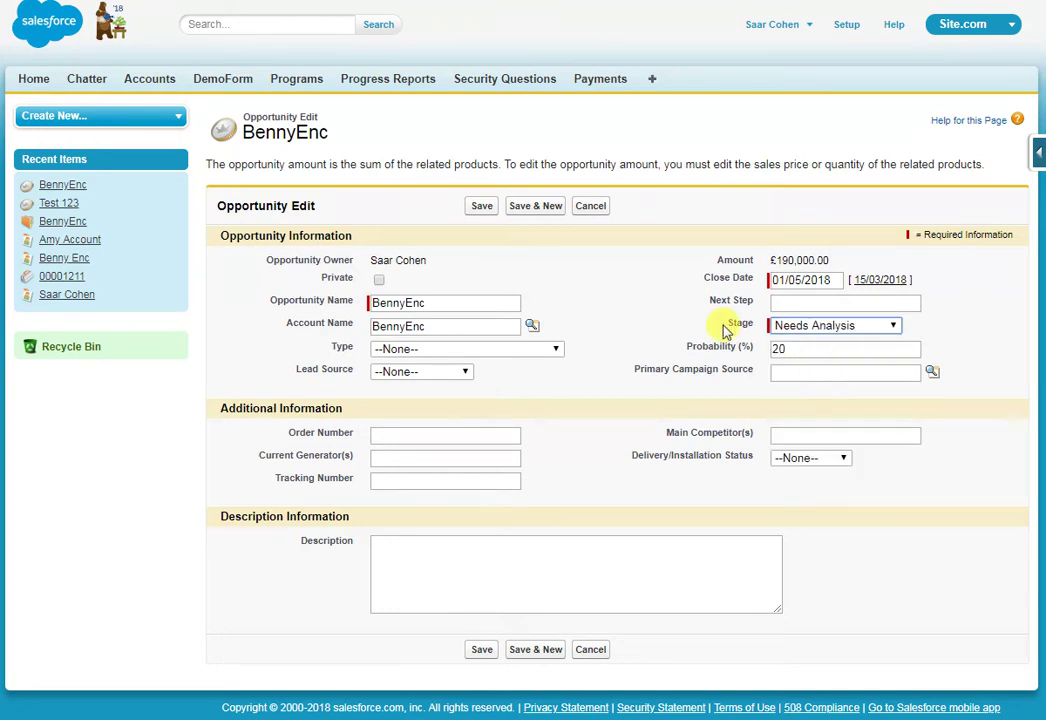
pyautogui.click(481, 207)
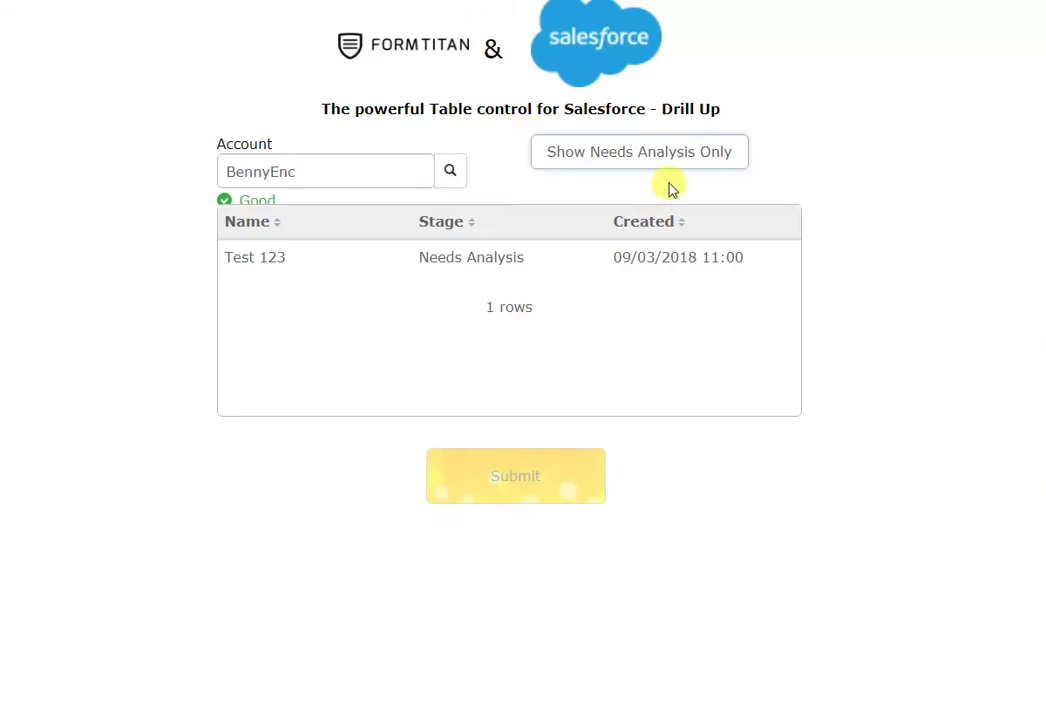
# Step: Re-run the 'Show Needs Analysis Only' filter to reload the Opportunities table at Needs Analysis stage
pyautogui.click(705, 158)
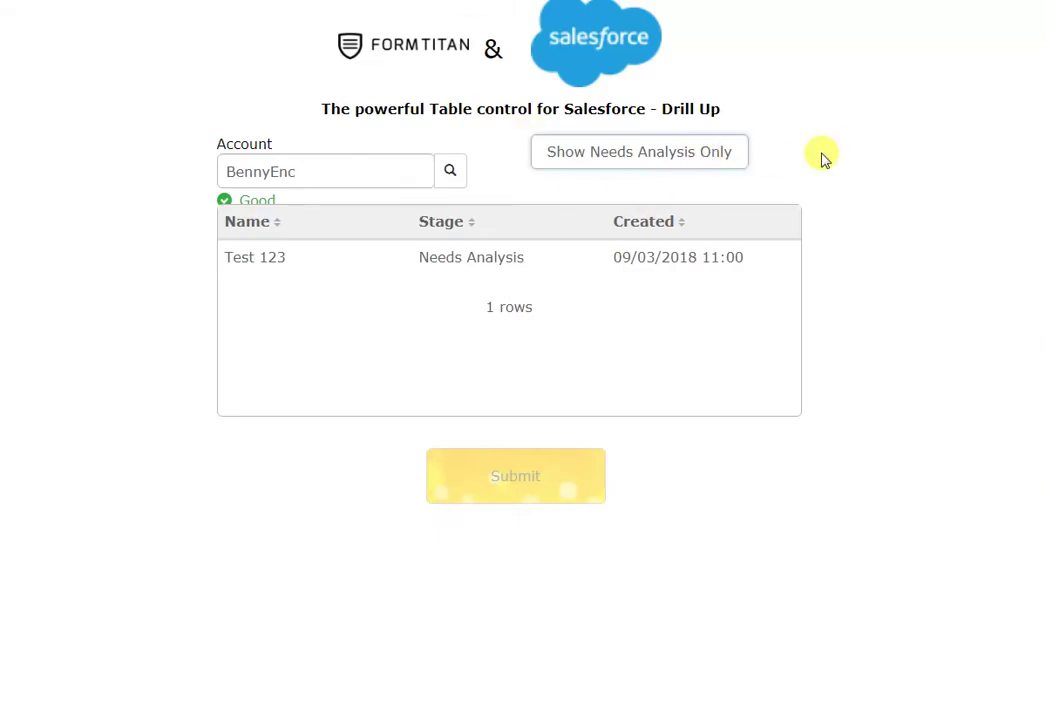